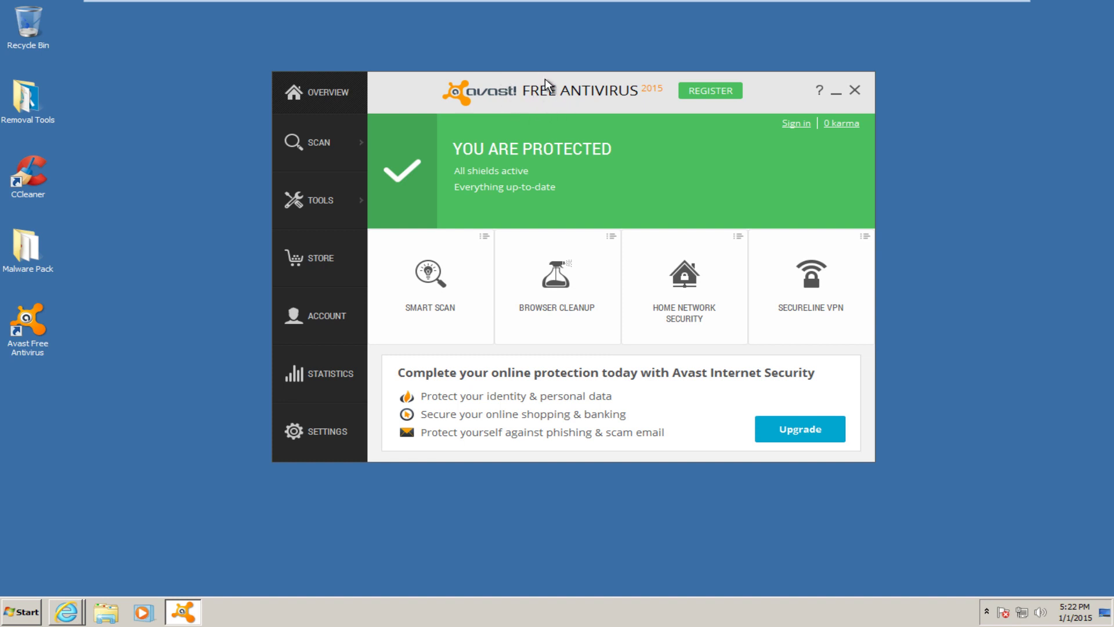
Step: Tick Enable Hardened mode on Avast's General settings page, keeping the Aggressive level
left_click_drag(545, 87, 552, 119)
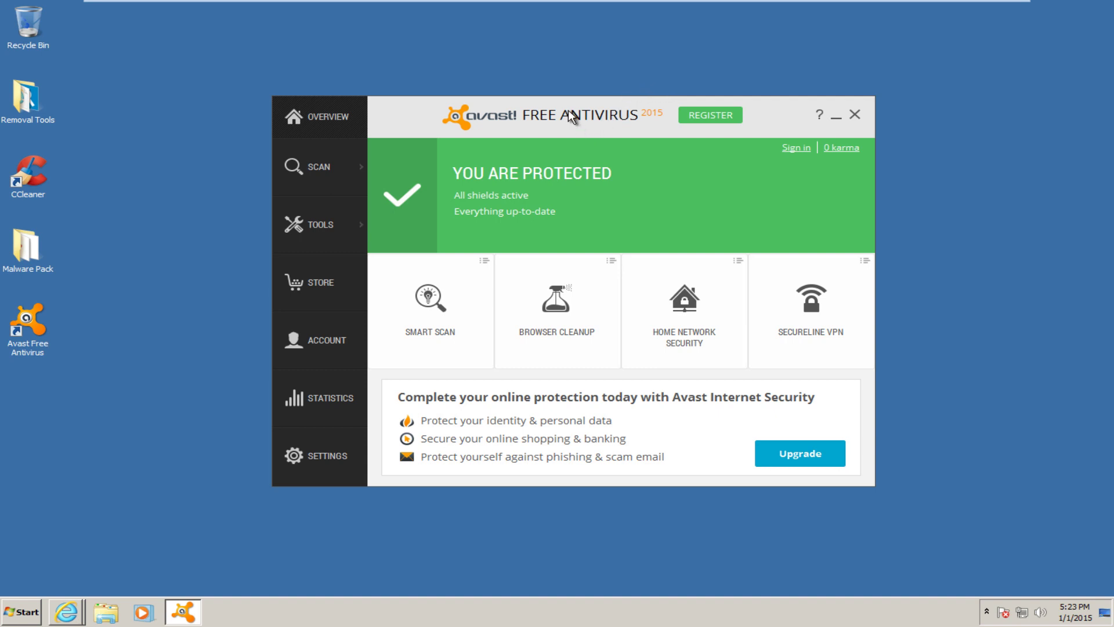
left_click_drag(569, 110, 565, 92)
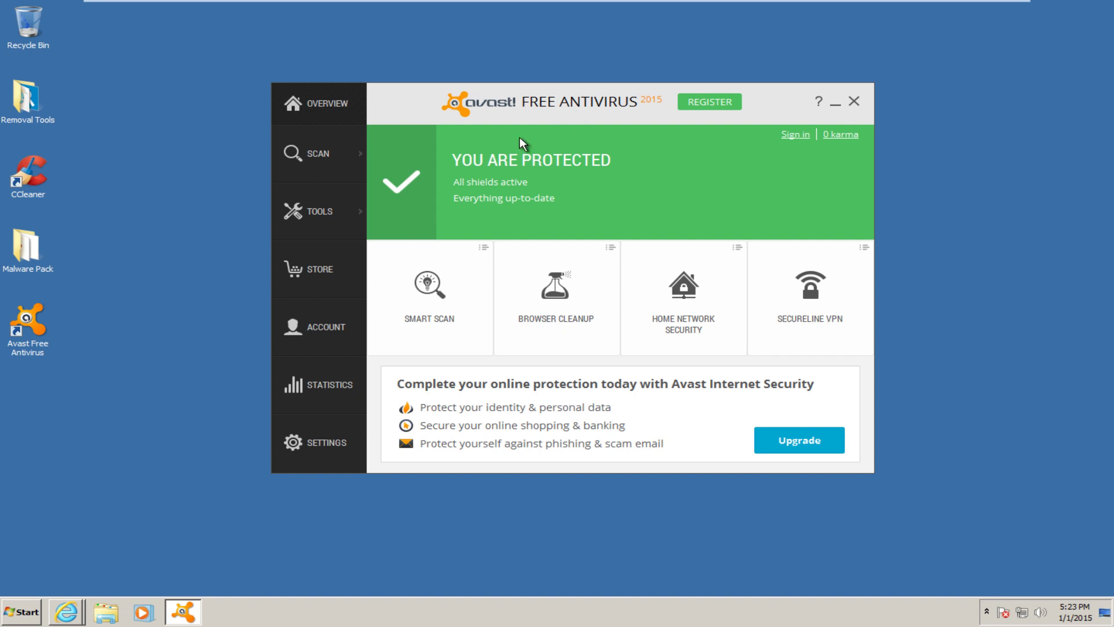
left_click(325, 438)
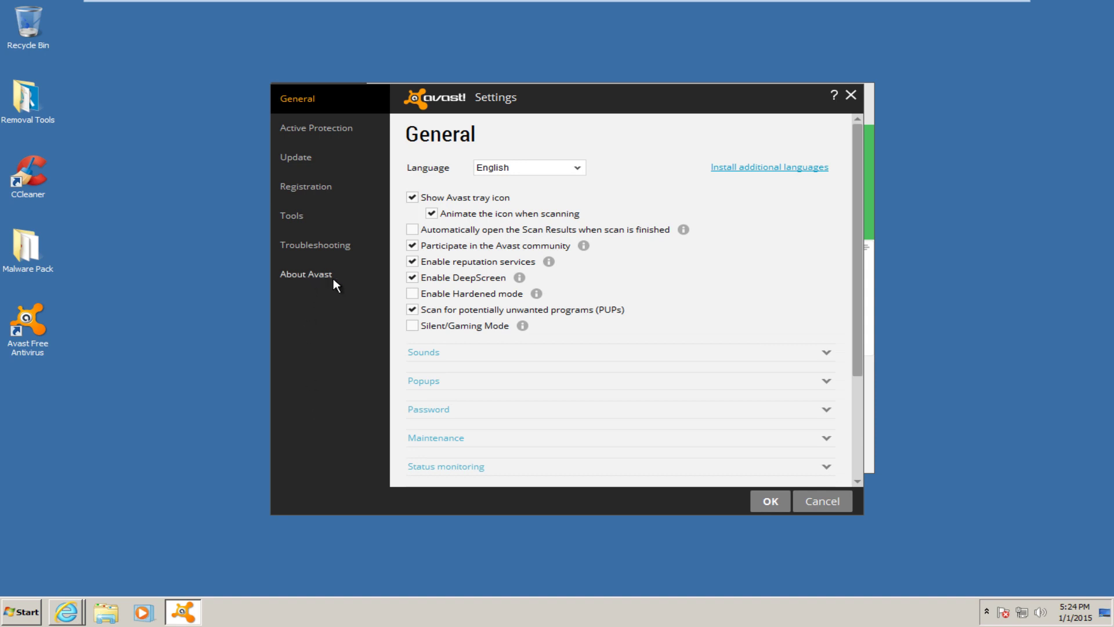
left_click(412, 294)
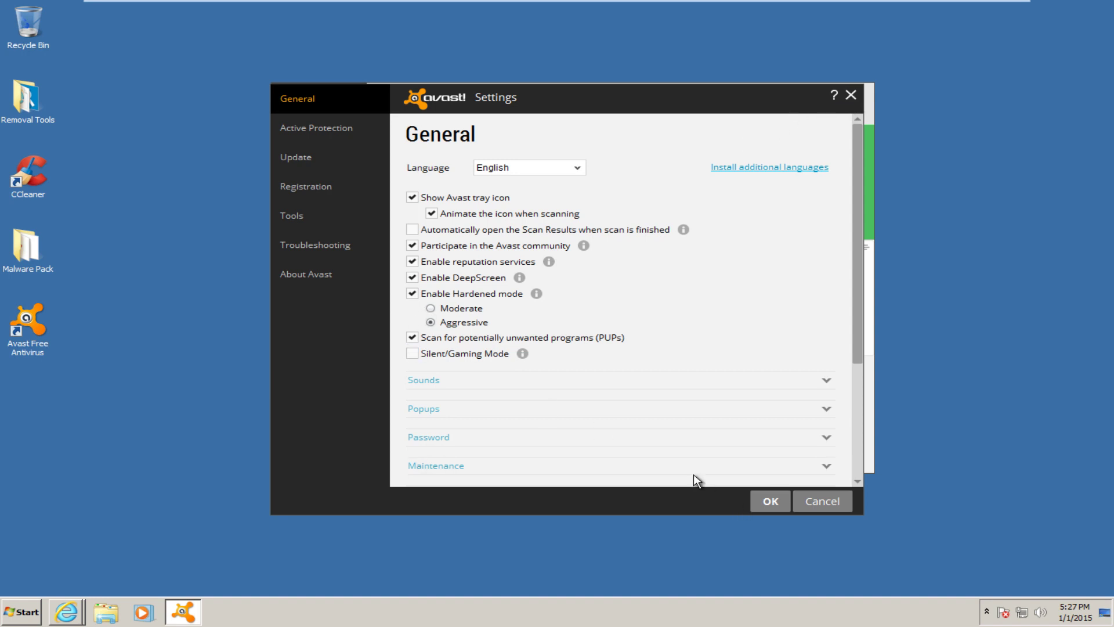
Step: Save the settings, confirm Hardened mode is still enabled, then close Avast
left_click(770, 499)
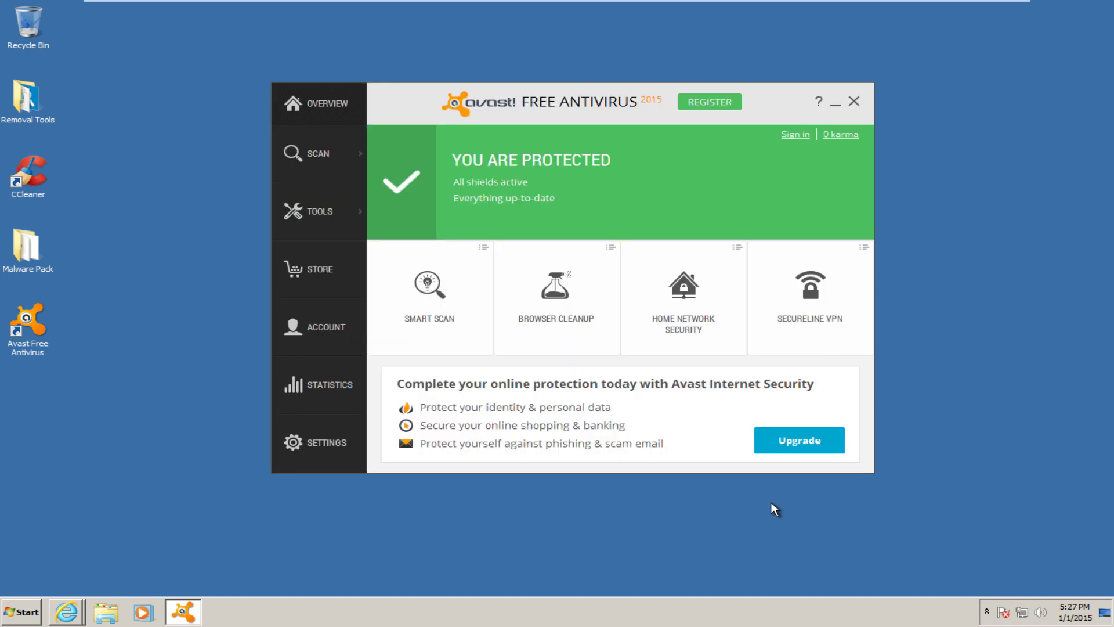
left_click(285, 443)
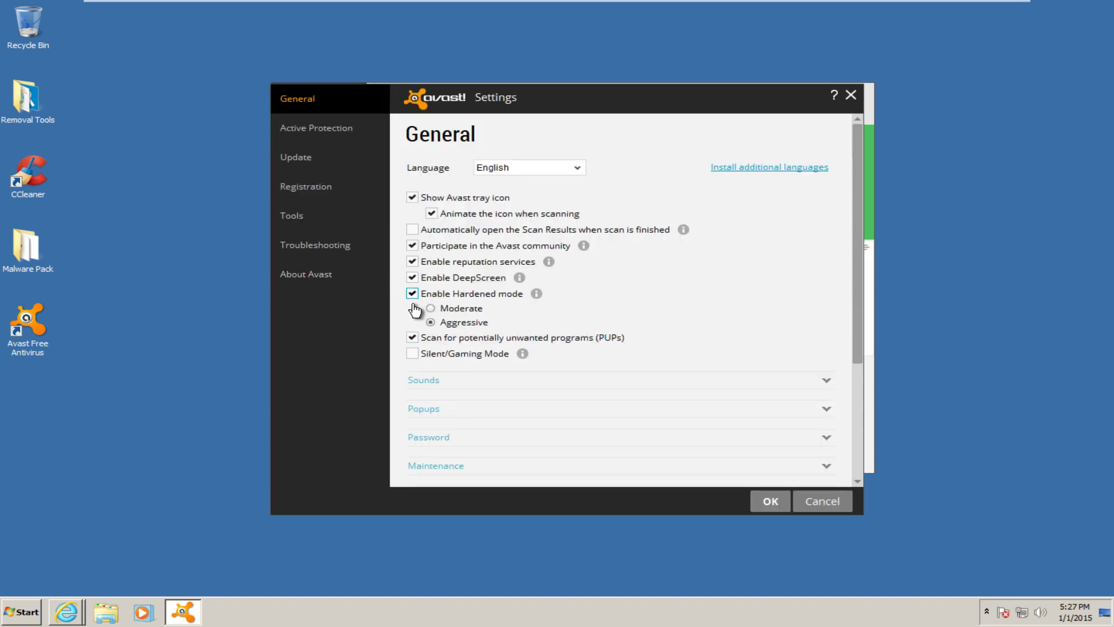
left_click(825, 499)
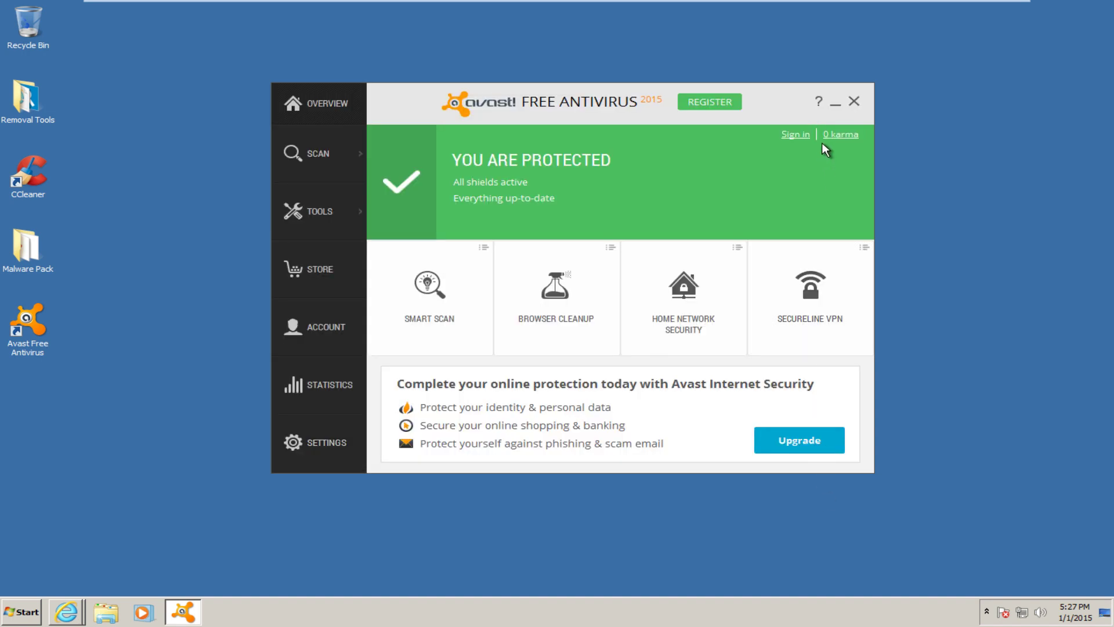
left_click(854, 104)
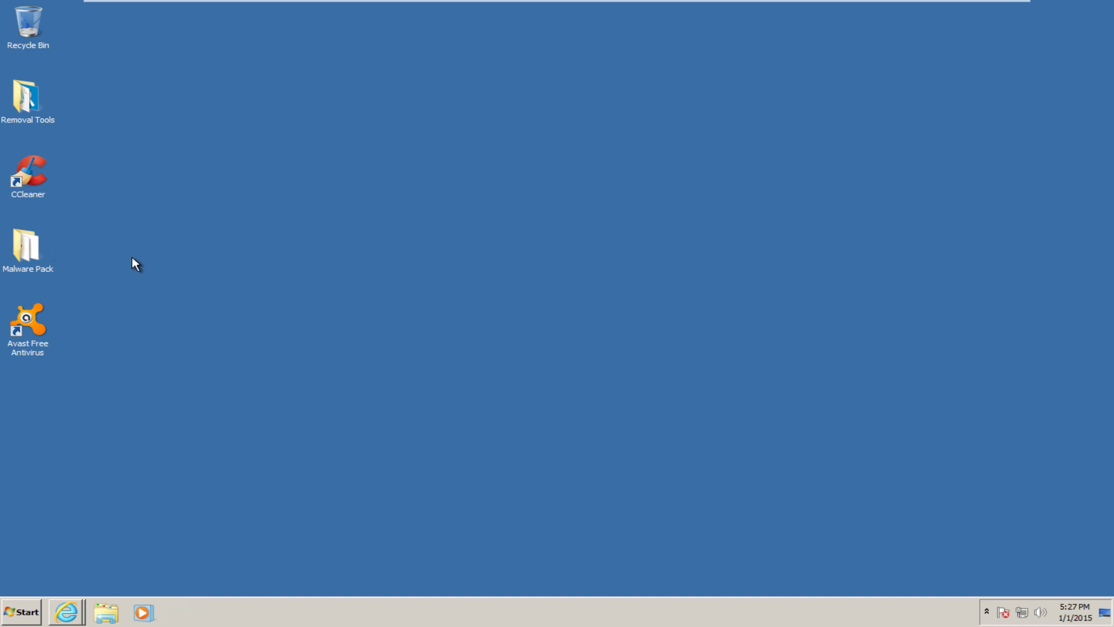
Step: View the Malware Pack folder's properties and close them
right_click(29, 243)
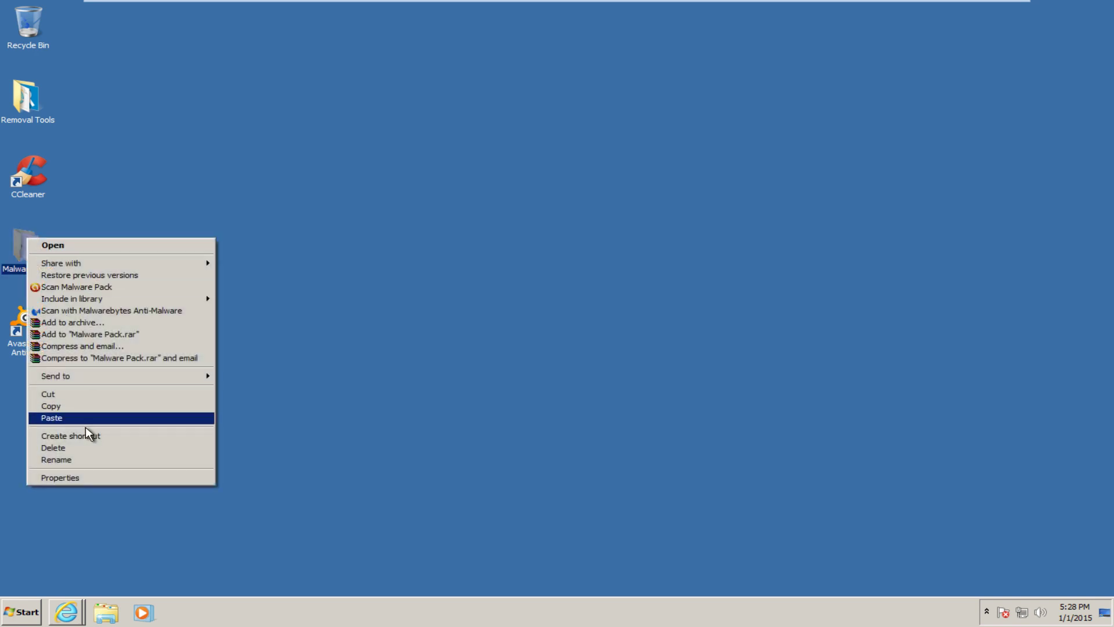
left_click(77, 479)
left_click(300, 246)
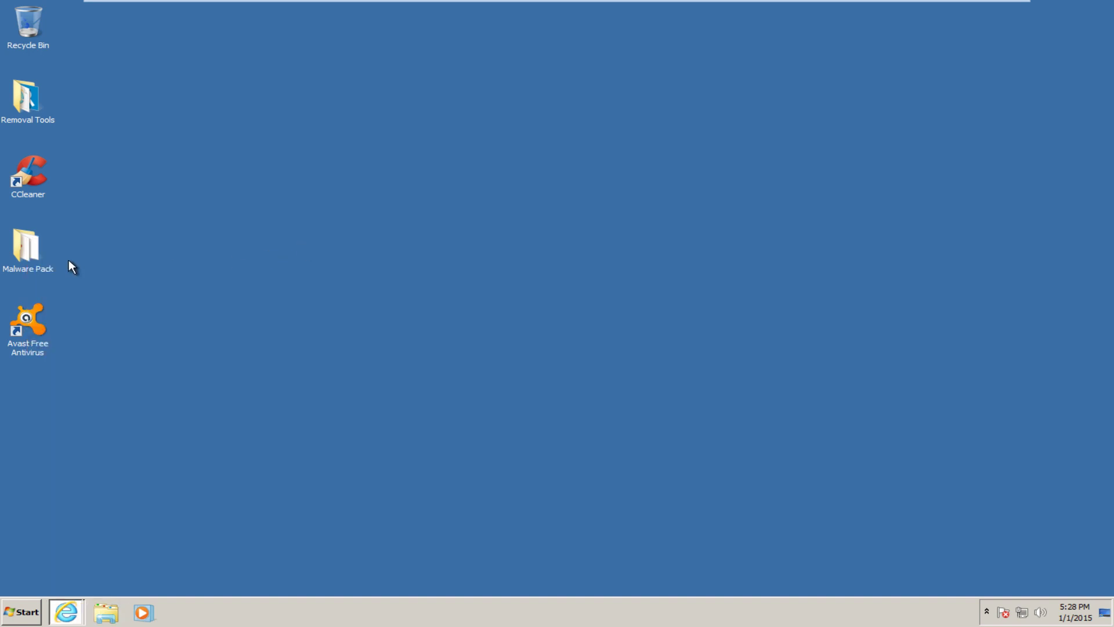
Step: Launch procexp from Malware Pack's Removal Tools and snap Malware Pack to the left half
double_click(15, 244)
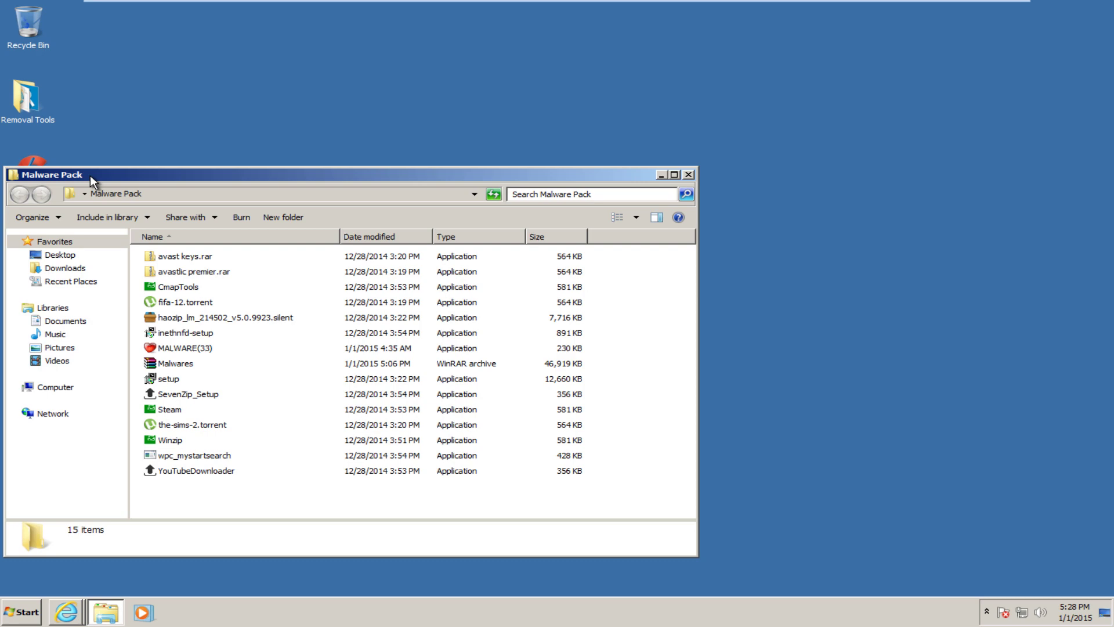
left_click_drag(90, 177, 80, 232)
double_click(25, 102)
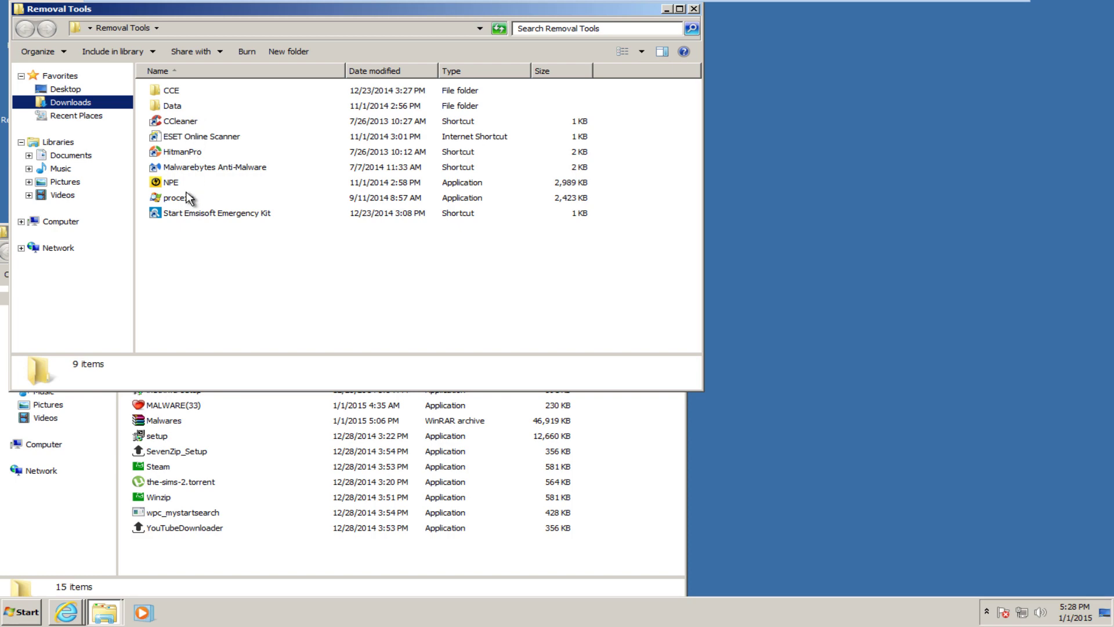
double_click(174, 198)
left_click(694, 9)
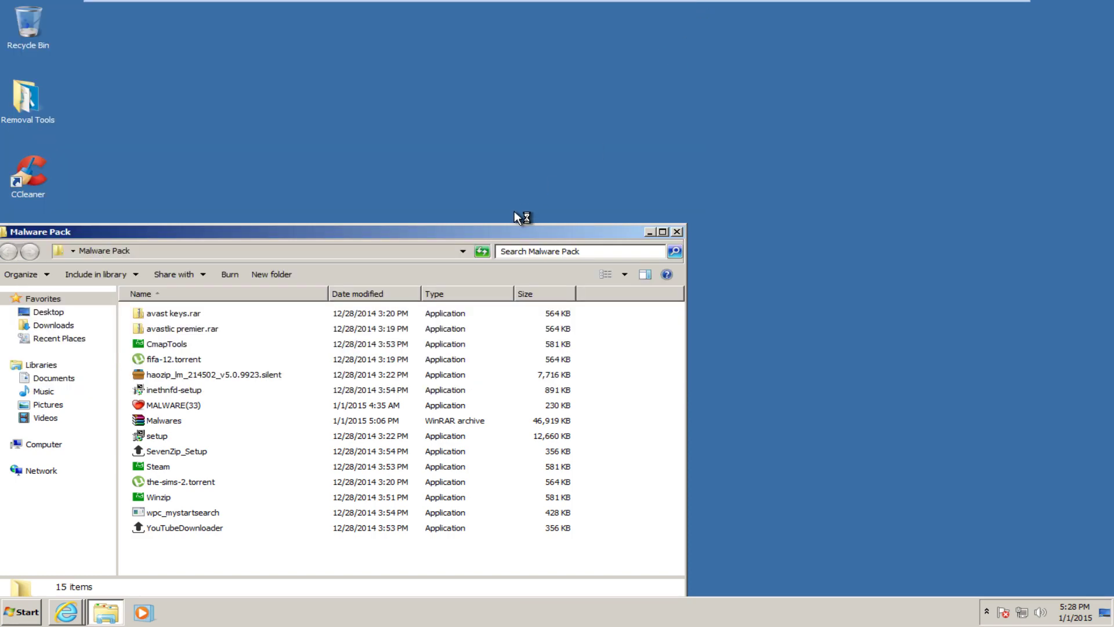
left_click_drag(255, 232, 0, 232)
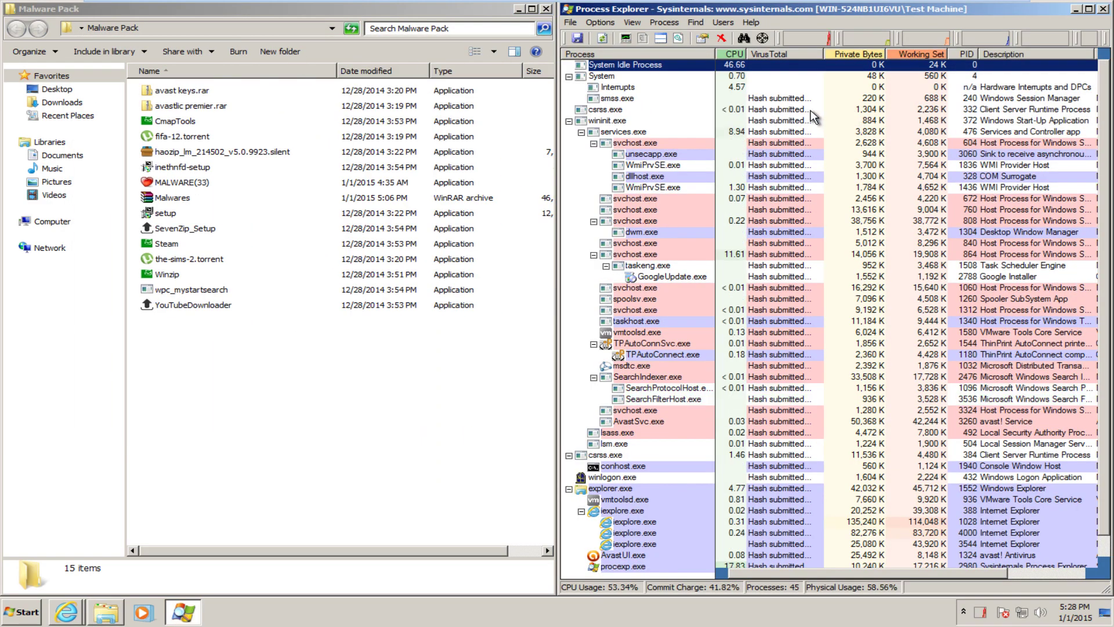
Step: Run the avast keys.rar and avastlic premier.rar samples, dismissing the access error
double_click(187, 93)
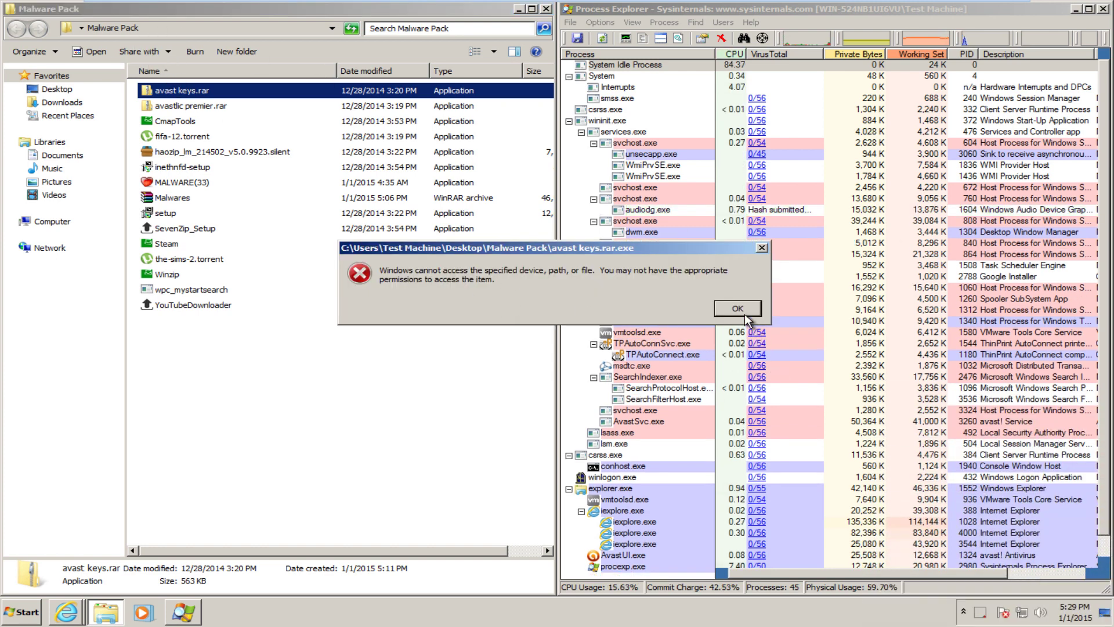
left_click(737, 308)
right_click(682, 288)
left_click(191, 109)
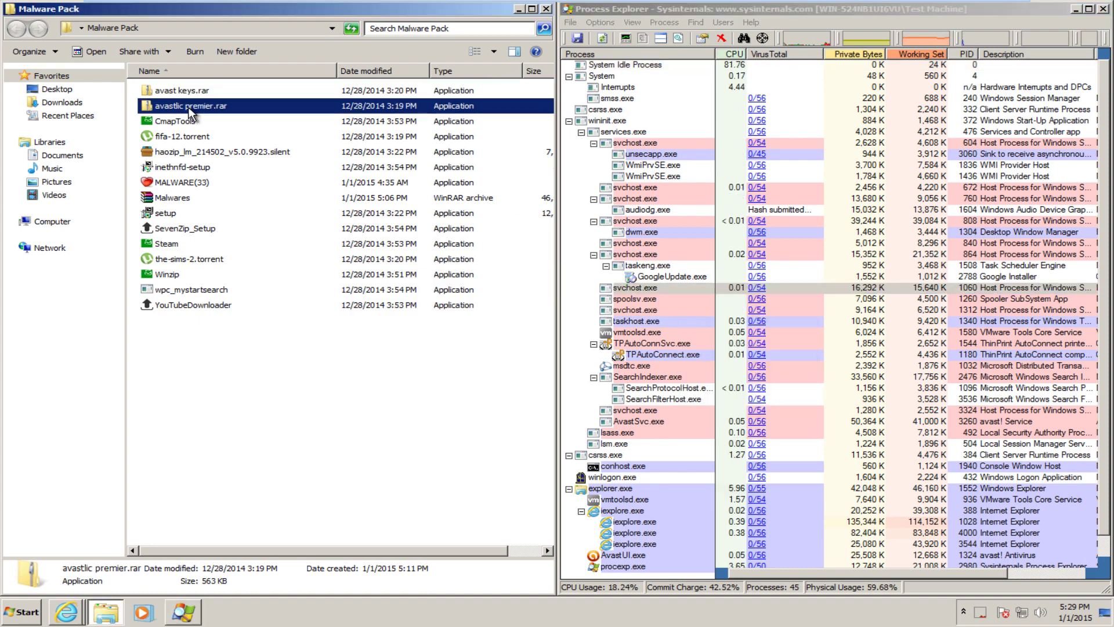
double_click(191, 110)
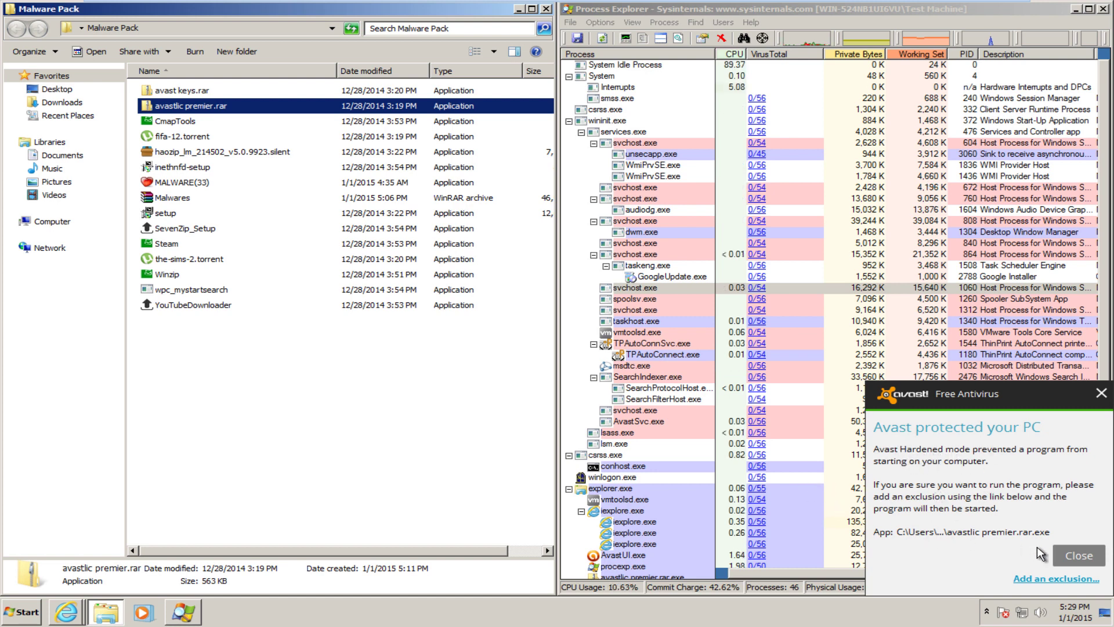
Step: Run the CmapTools, fifa-12.torrent and haozip samples, closing each Avast notice and access error
left_click(175, 123)
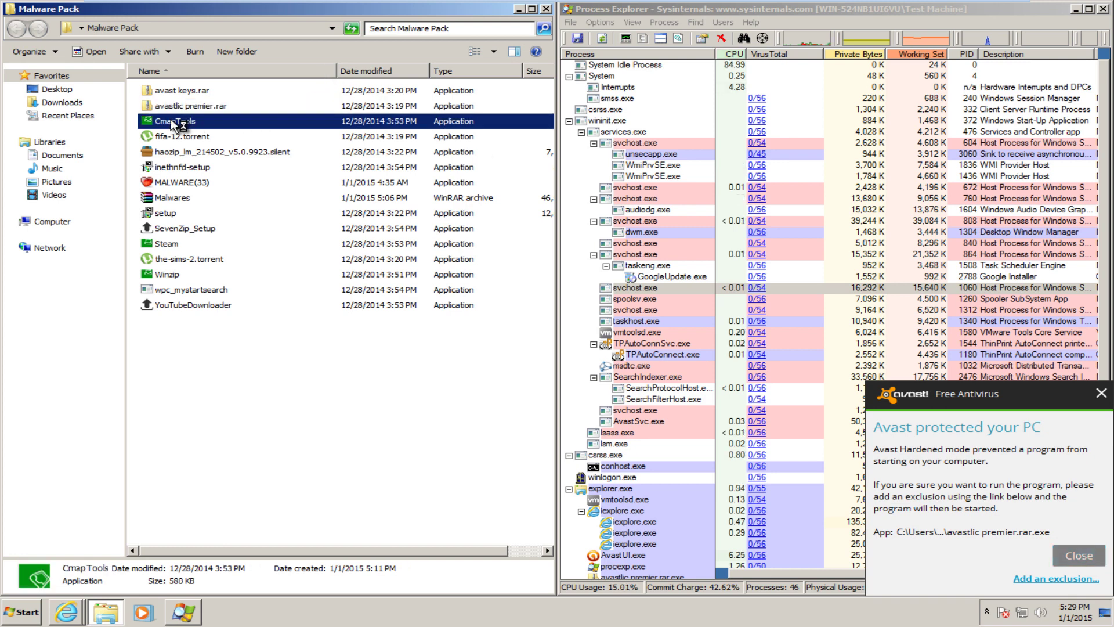
double_click(175, 123)
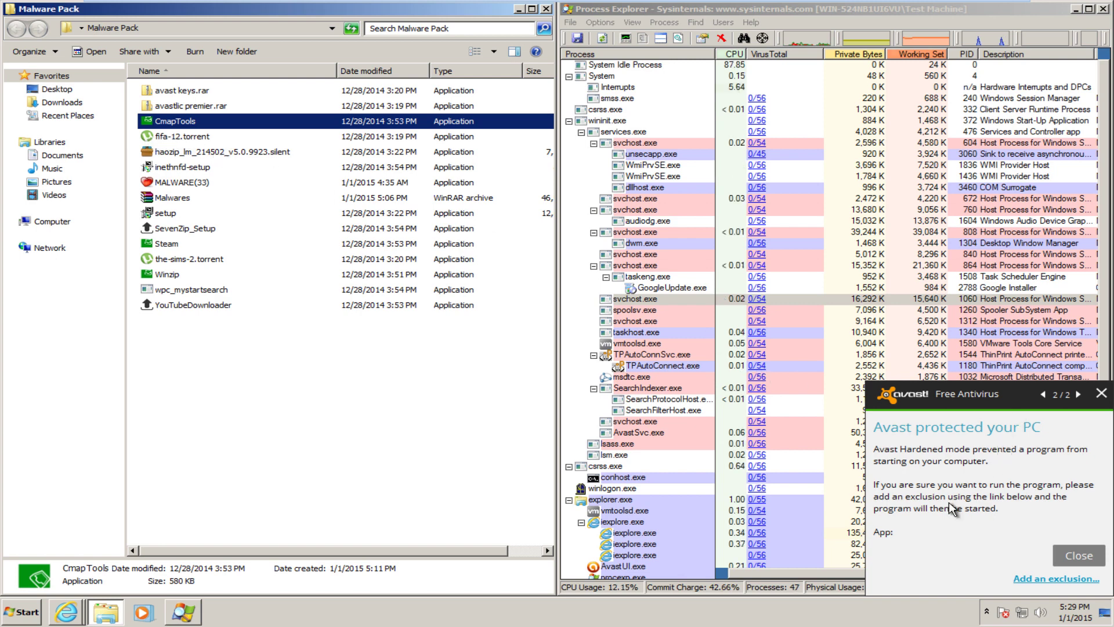
left_click(165, 137)
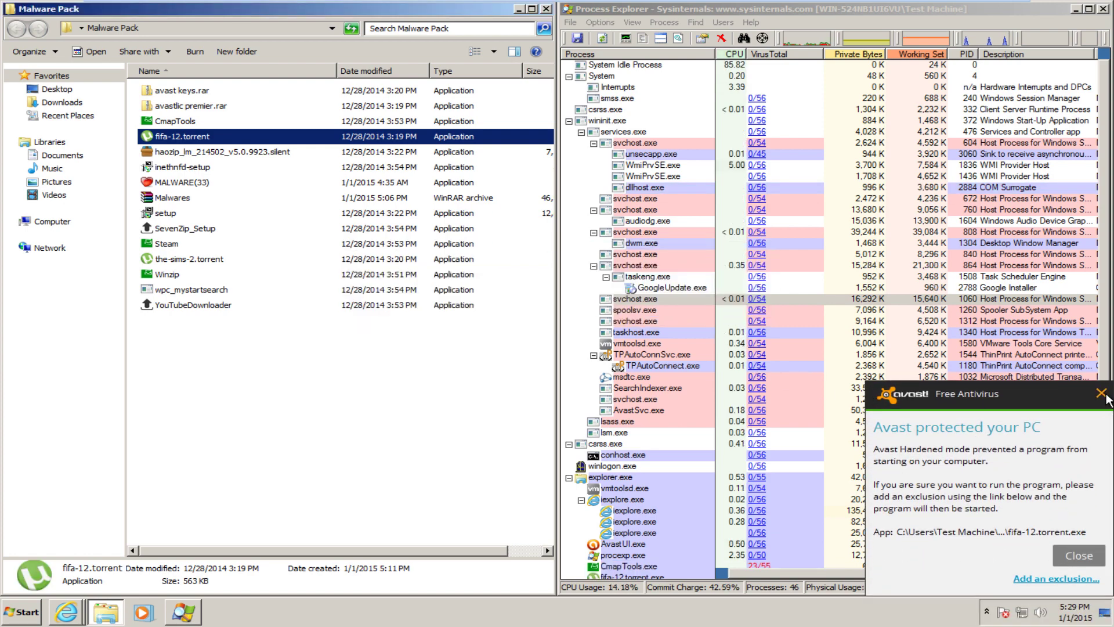
left_click(1101, 392)
left_click(754, 309)
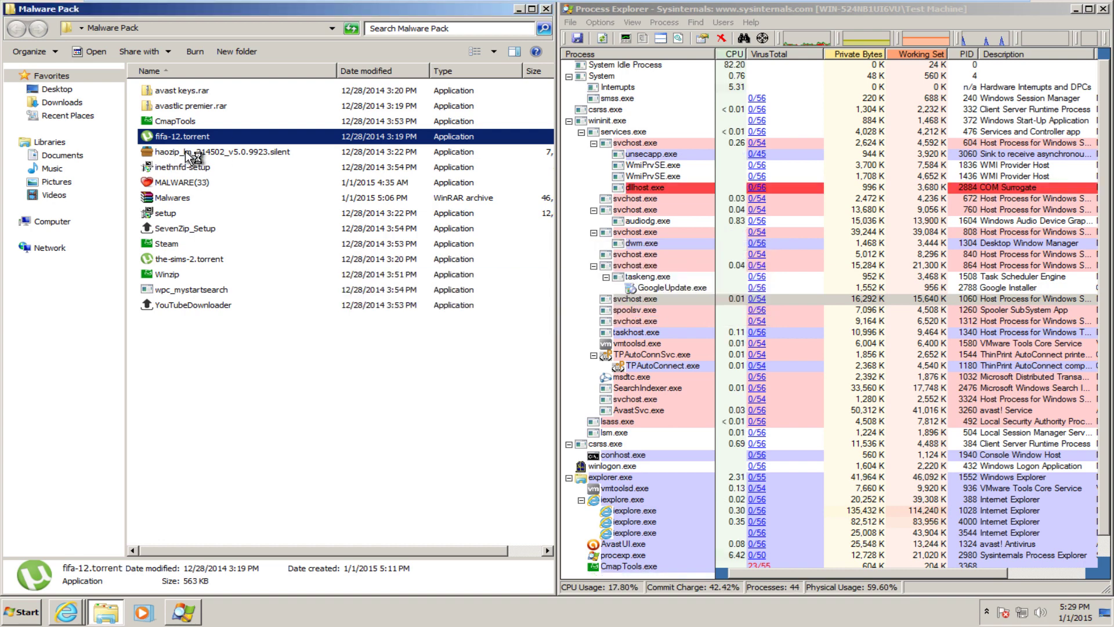
double_click(193, 152)
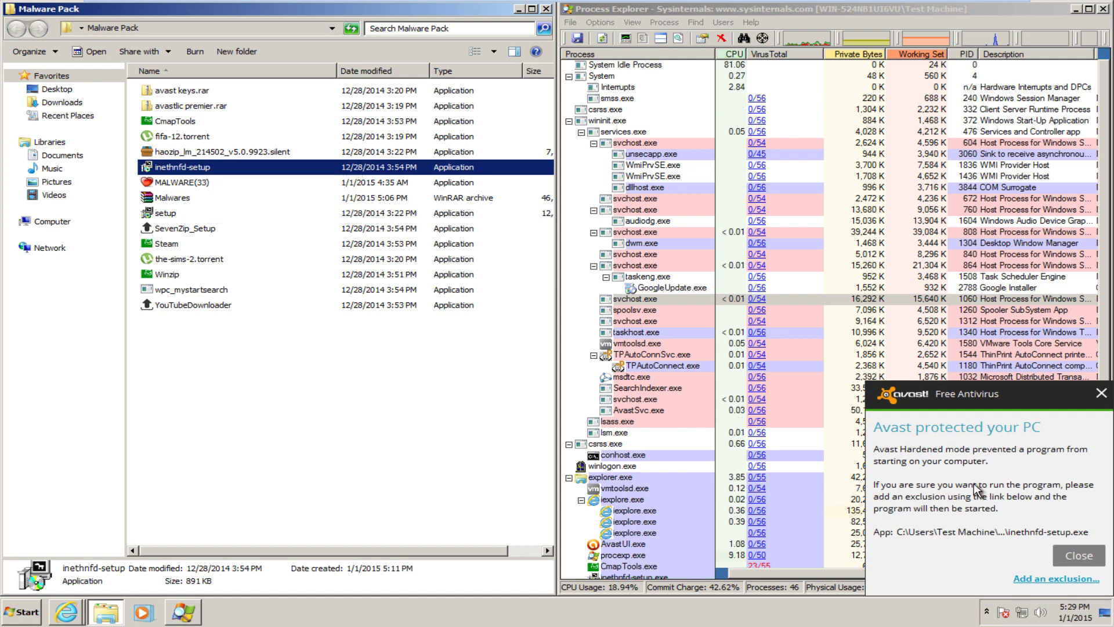
left_click(1074, 556)
left_click(738, 308)
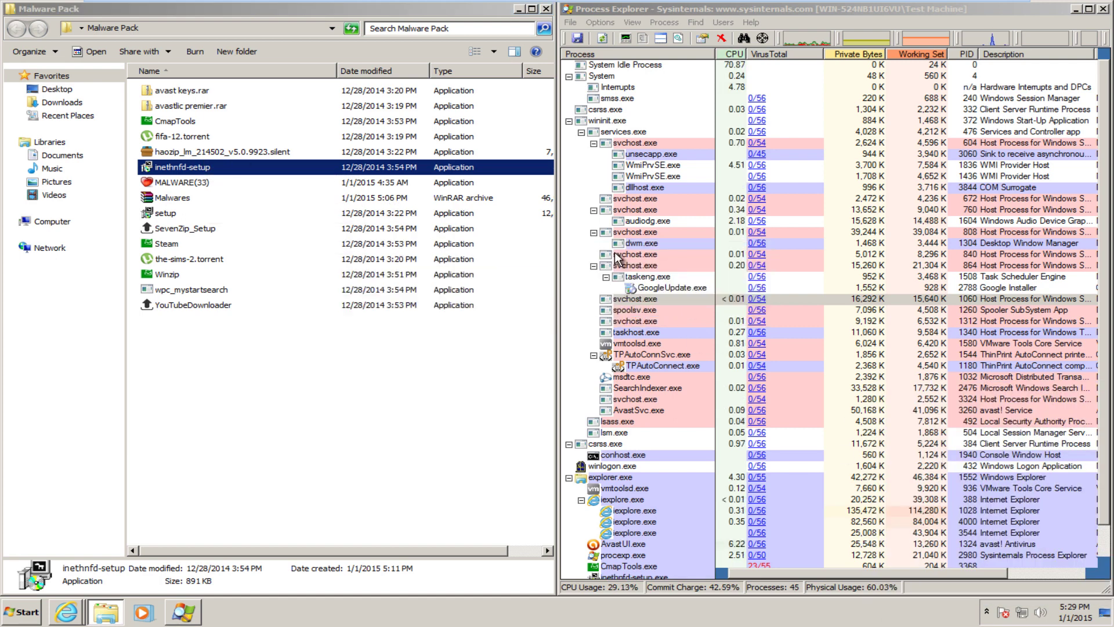
Step: Run the MALWARE(33) and setup samples, closing the opened browser, access errors and Avast threat notice
double_click(177, 183)
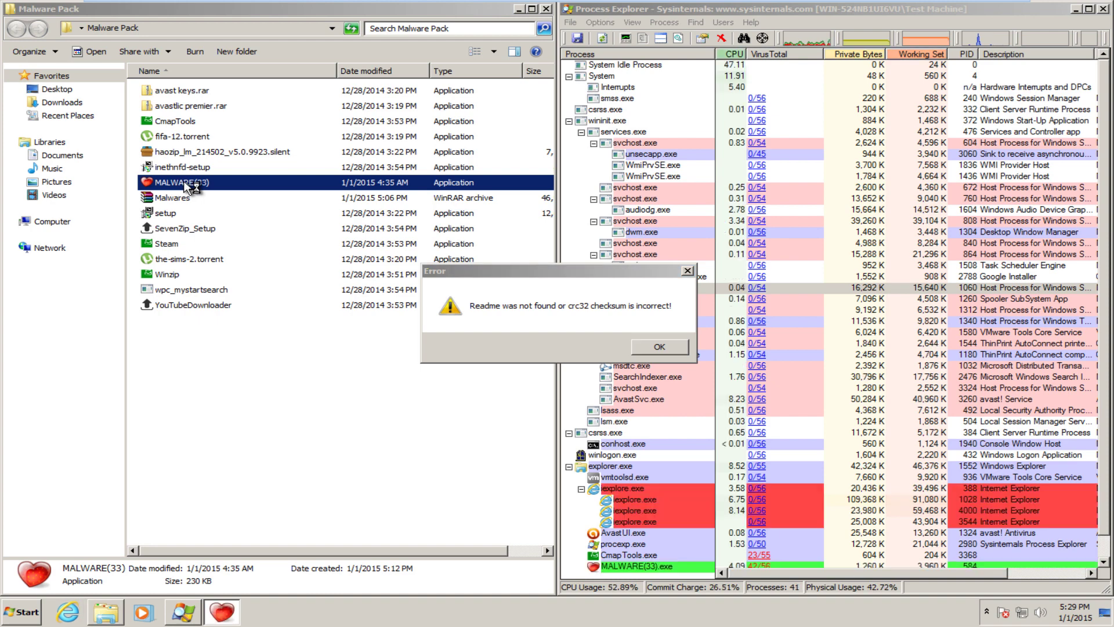
left_click(660, 346)
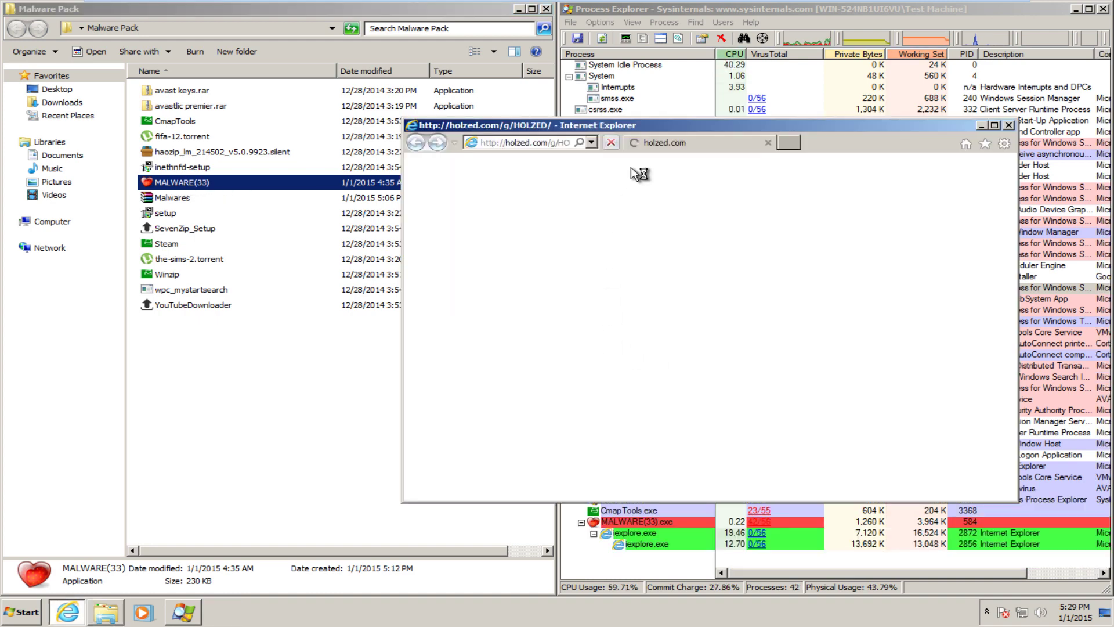
left_click(1009, 125)
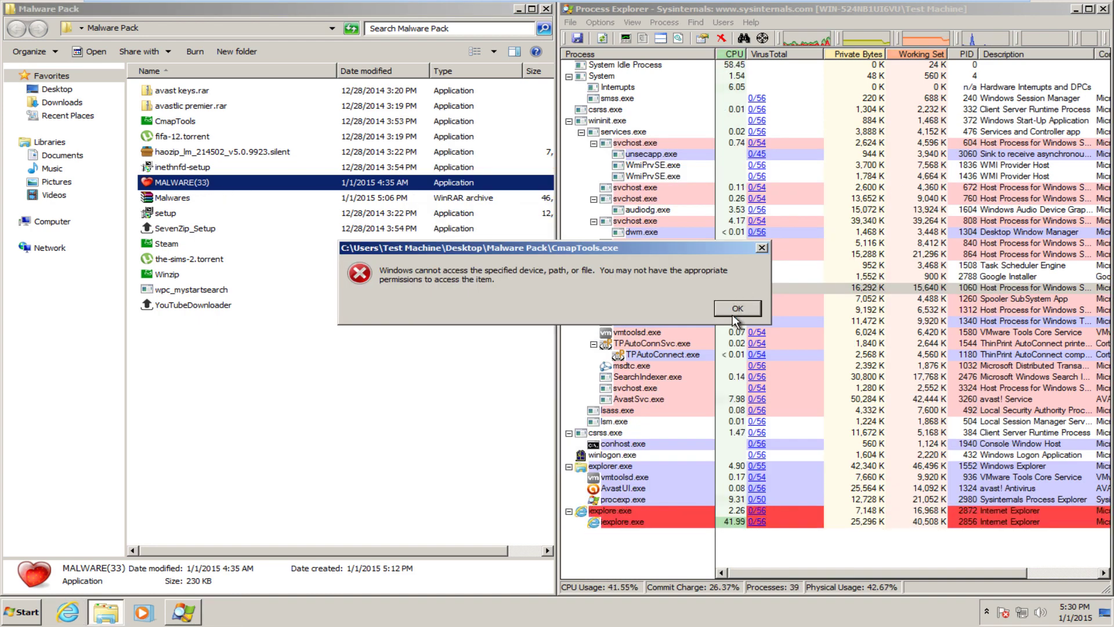
left_click(738, 309)
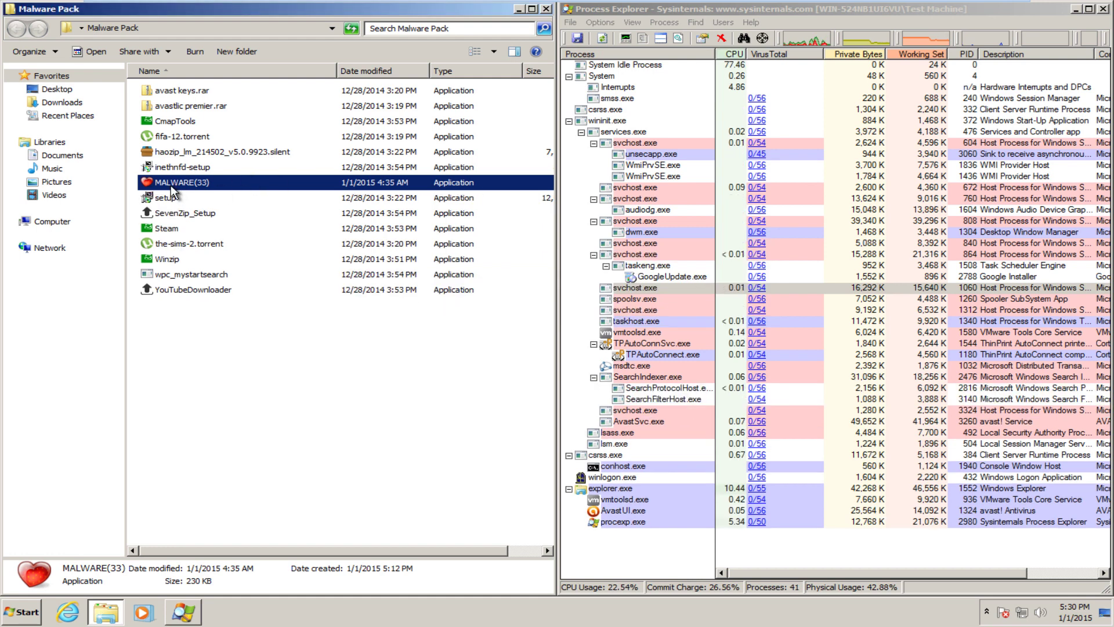
left_click(164, 200)
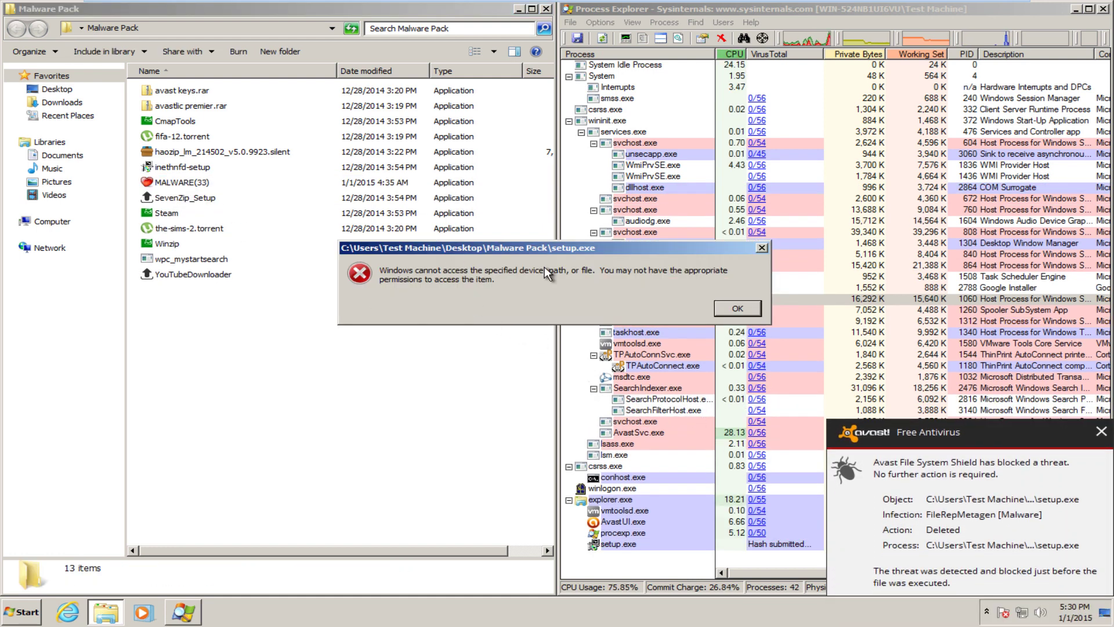
left_click(735, 313)
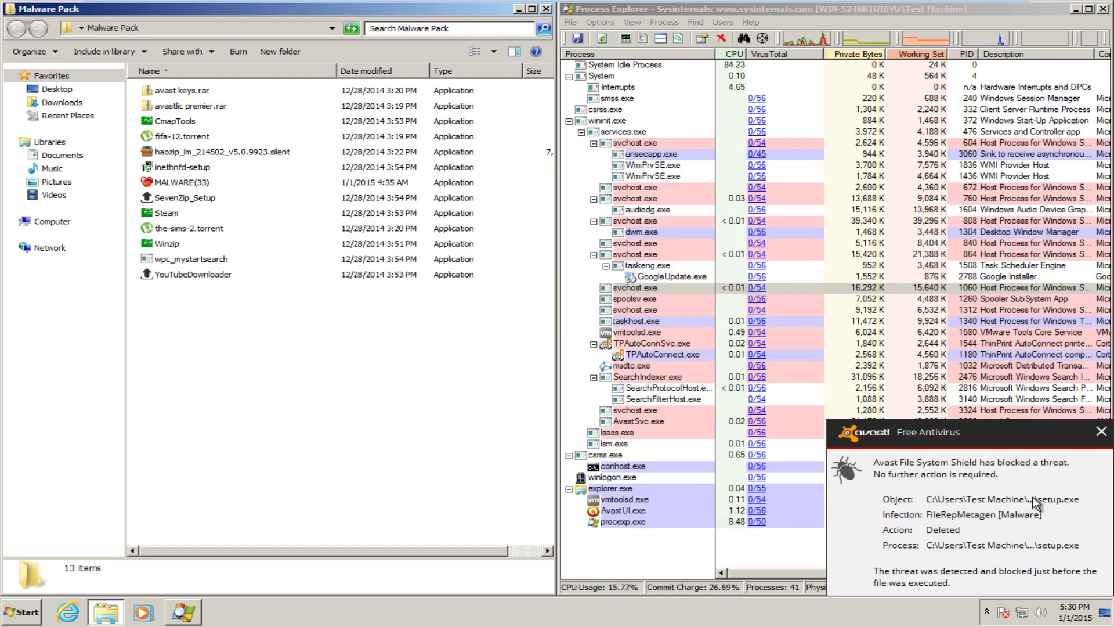
left_click(1100, 434)
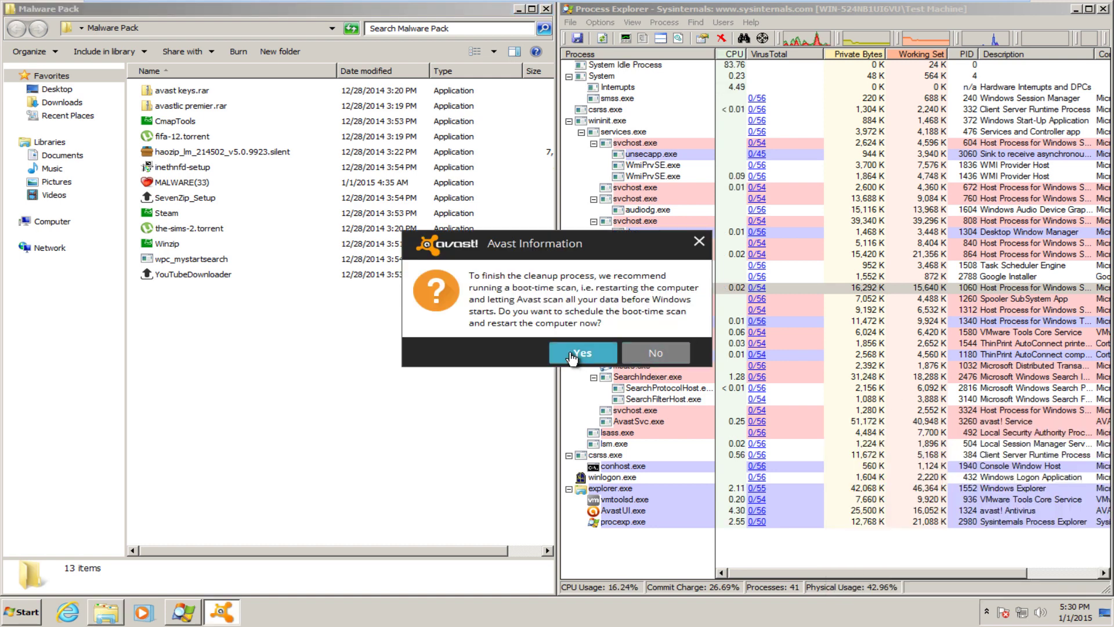
Step: Decline the boot-time scan, then run Steam, the-sims-2.torrent and Winzip, dismissing each Avast block
left_click(654, 354)
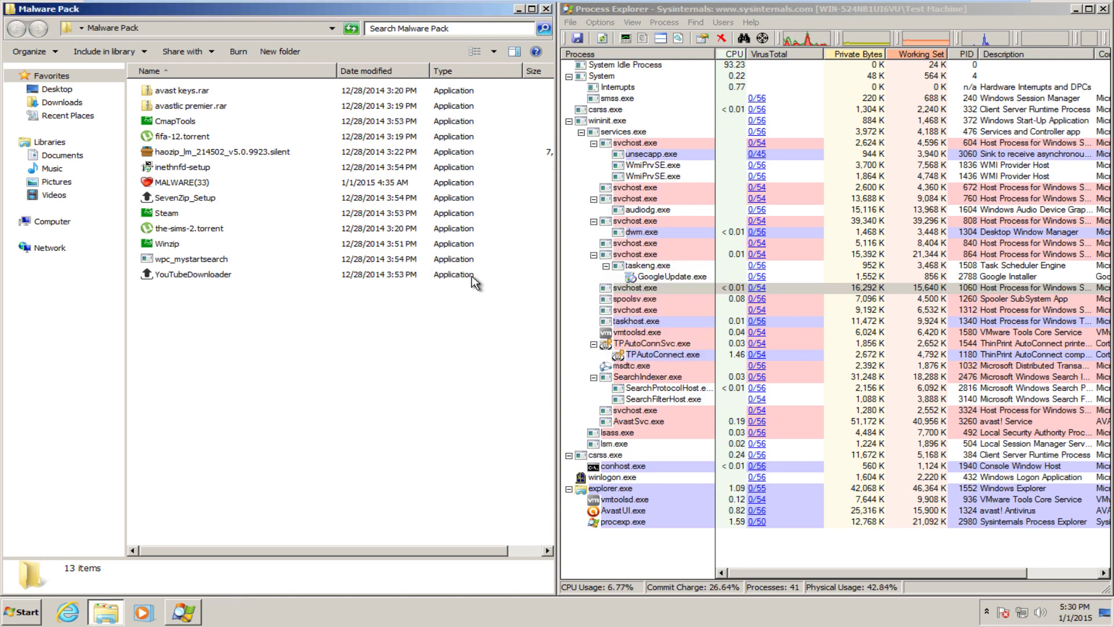
double_click(160, 220)
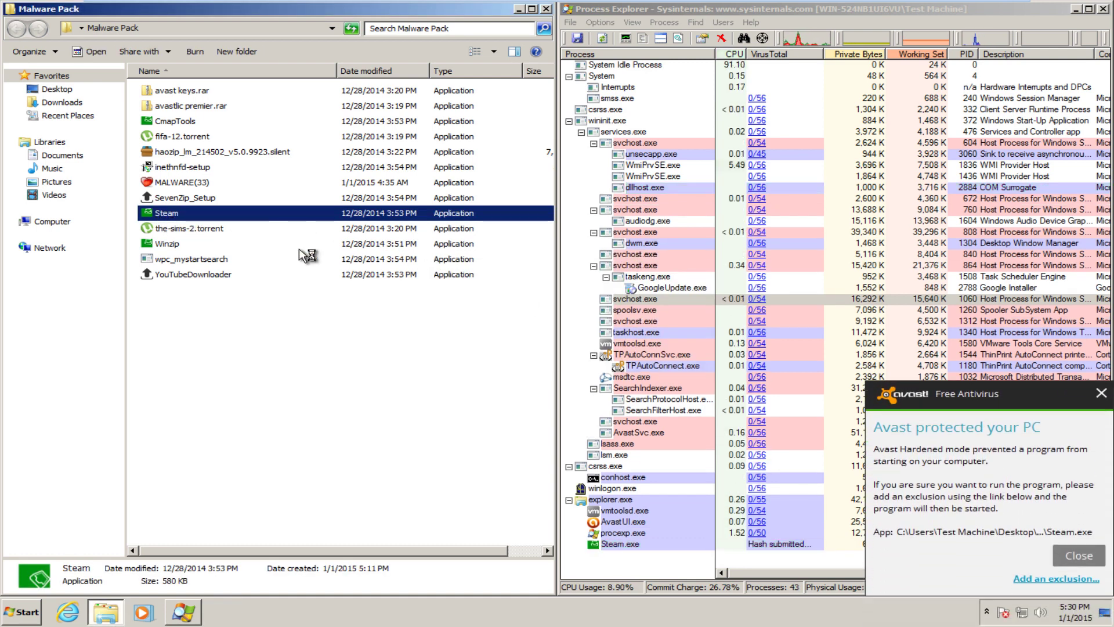
left_click(1101, 392)
left_click(738, 308)
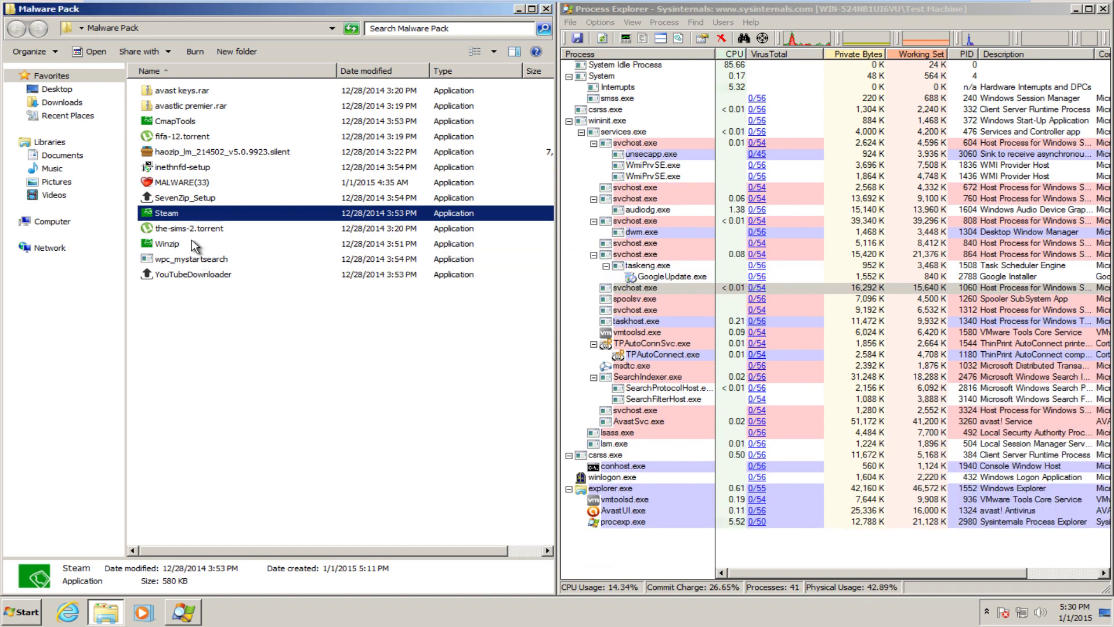
left_click(186, 229)
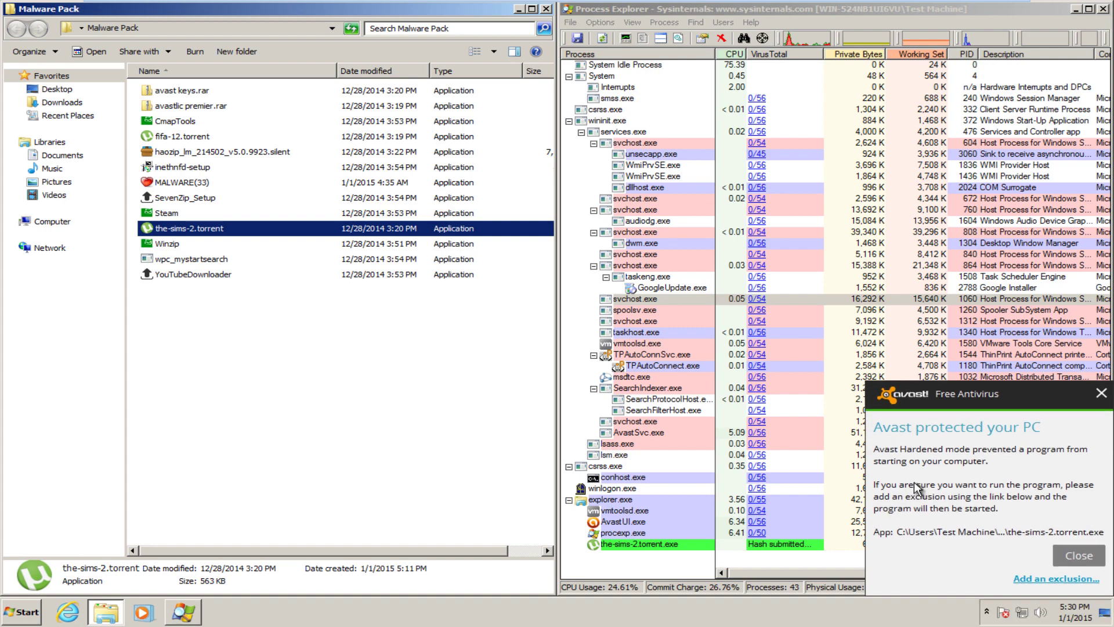
left_click(1078, 555)
left_click(732, 309)
double_click(186, 244)
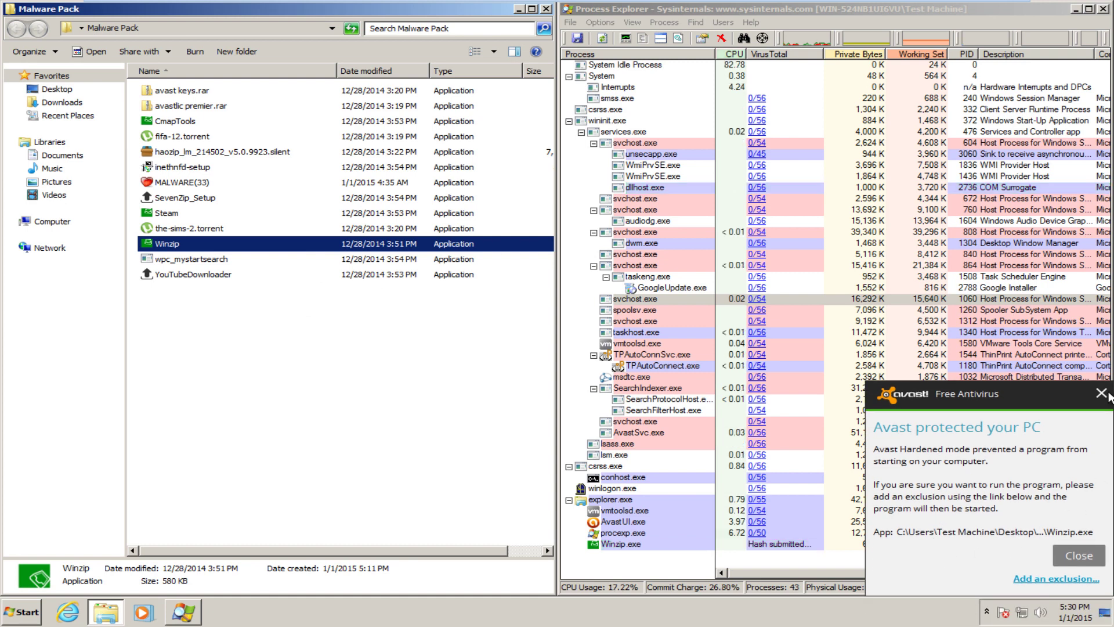
left_click(1101, 393)
left_click(733, 310)
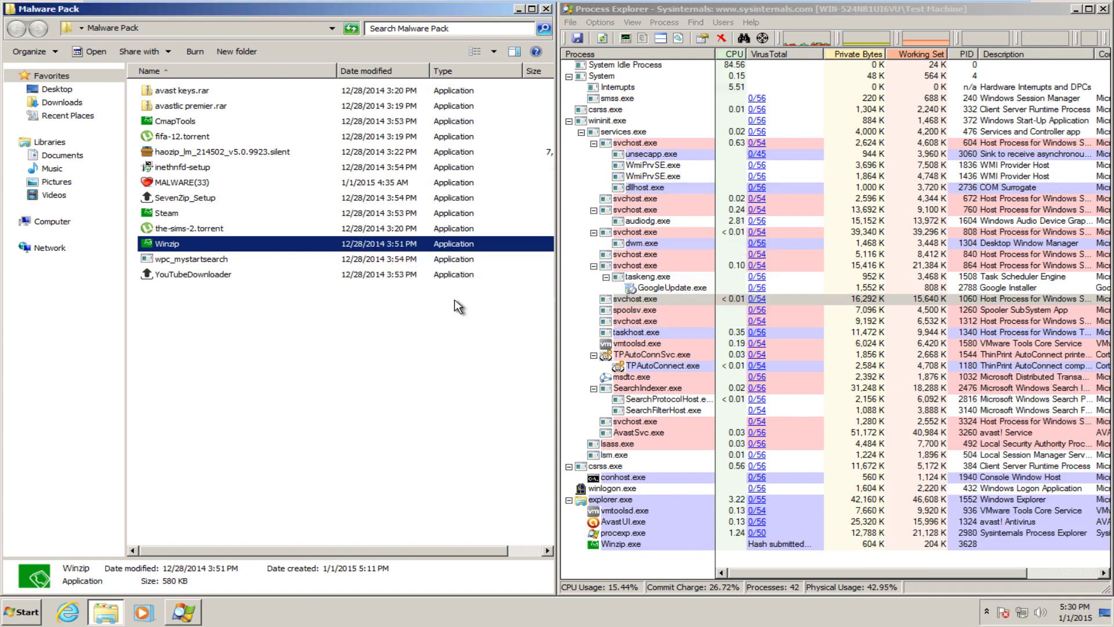
Step: Run wpc_mystartsearch twice and YouTubeDownloader, dismissing Avast's block notice and access error
double_click(198, 262)
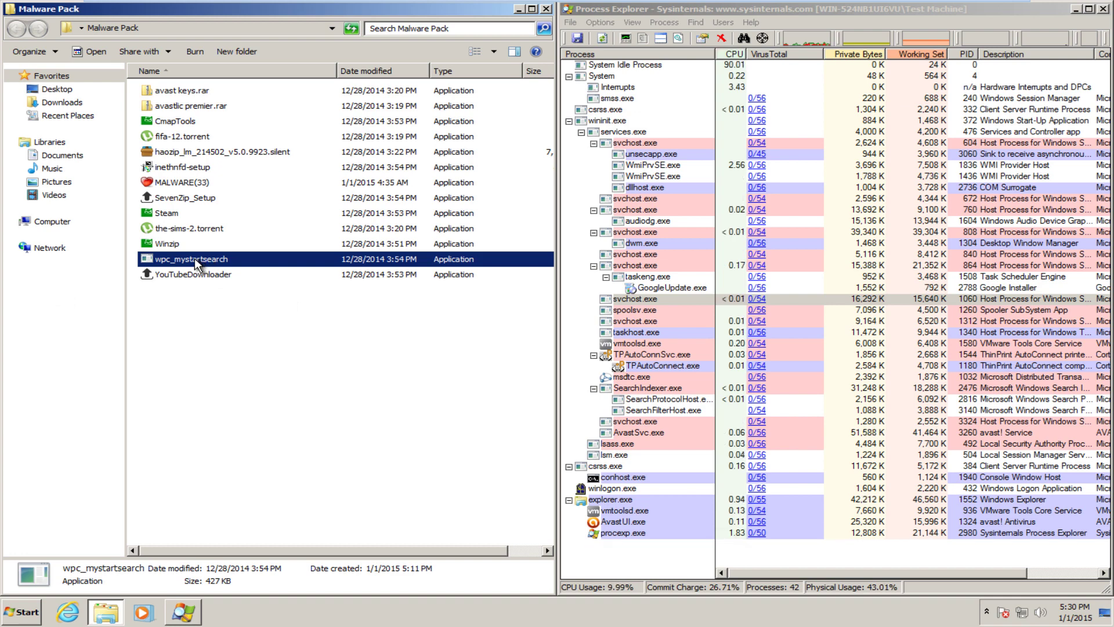
left_click(247, 318)
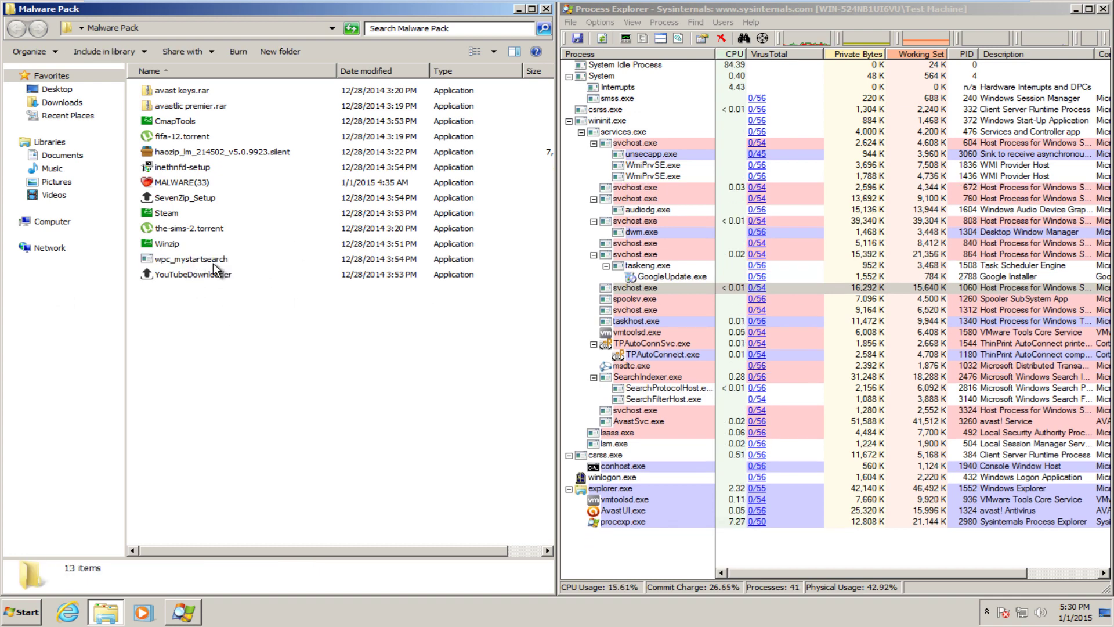
left_click(195, 262)
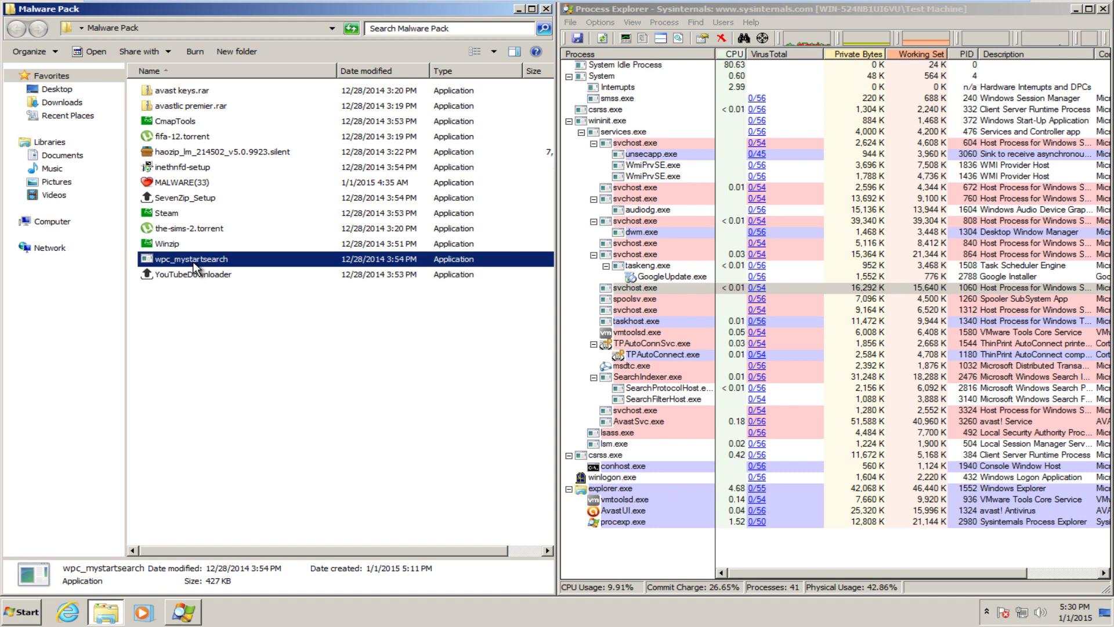
double_click(193, 261)
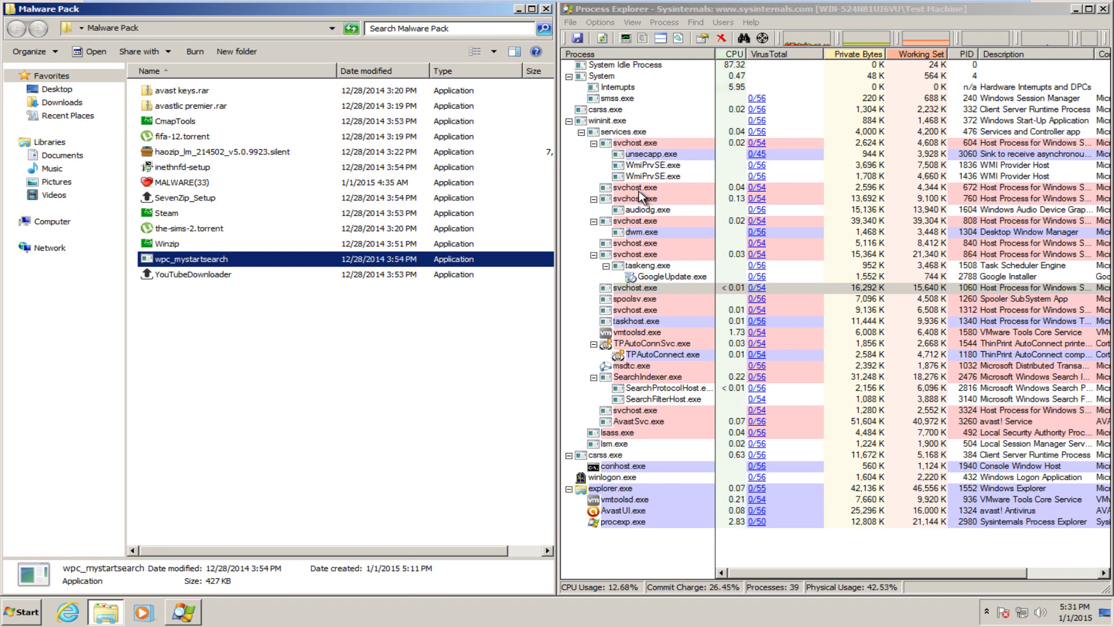
double_click(198, 275)
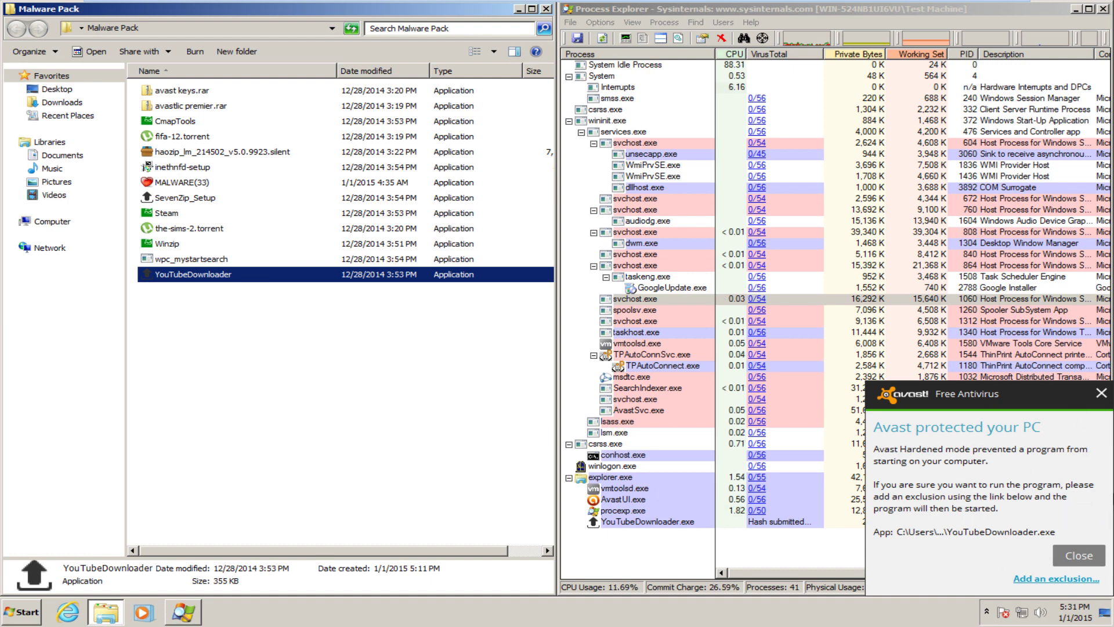
left_click(1100, 396)
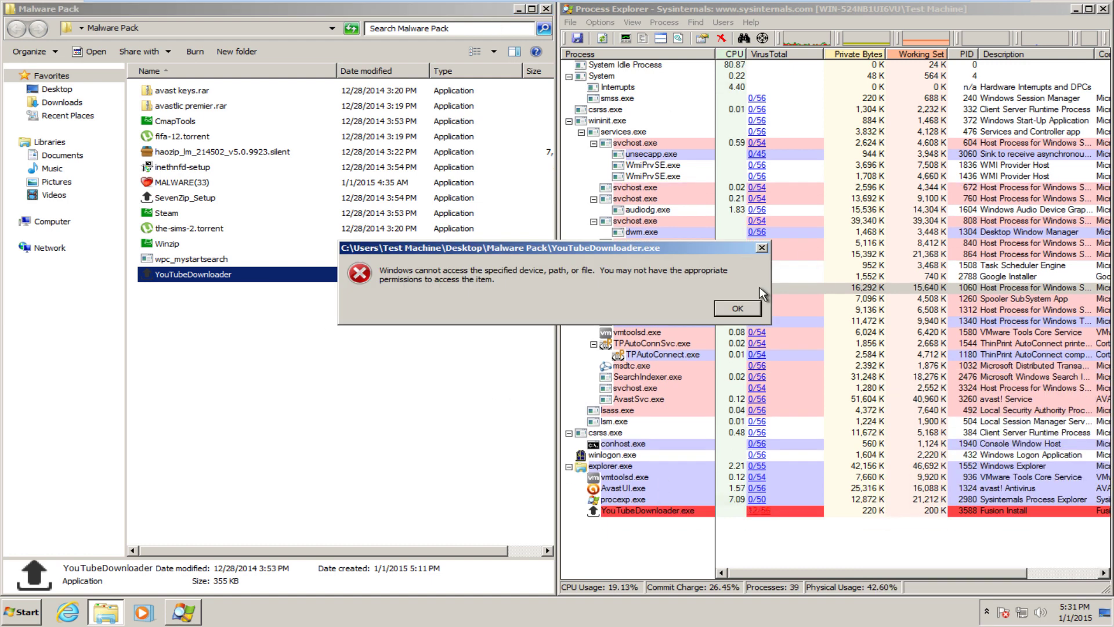
left_click(736, 304)
Step: Close Process Explorer, then schedule an Avast Boot-time scan and restart Windows to run it
left_click(546, 8)
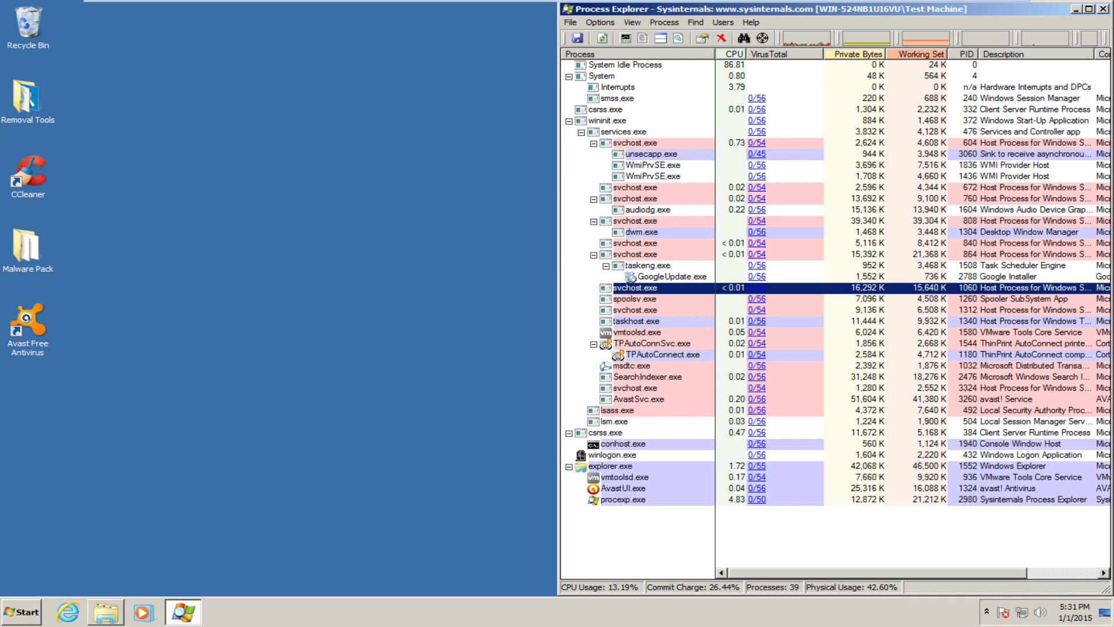
left_click(1102, 9)
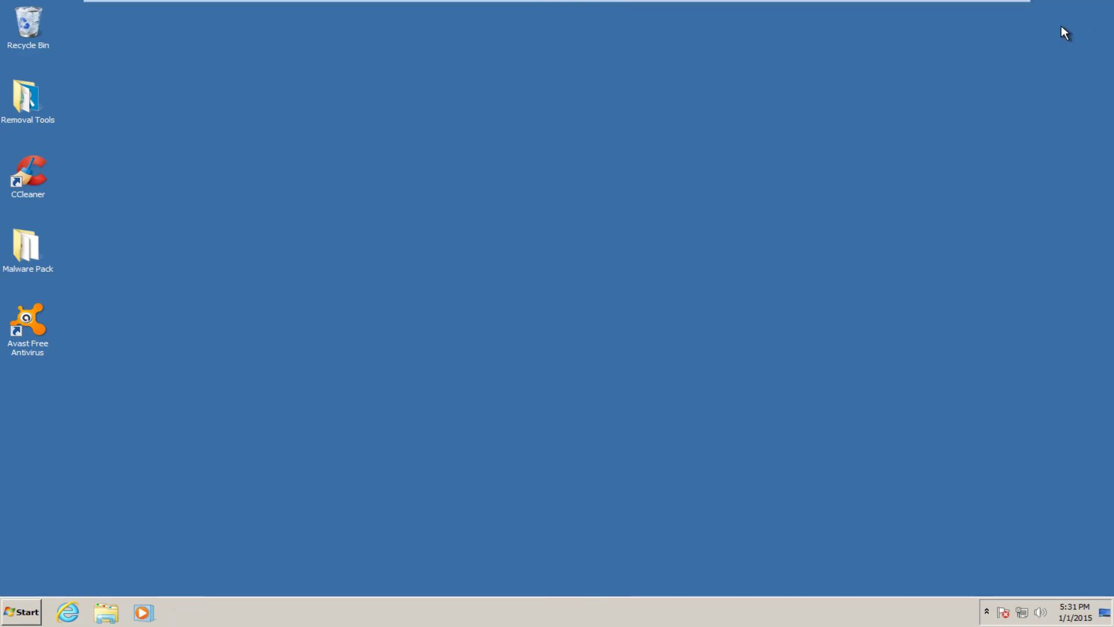
double_click(26, 331)
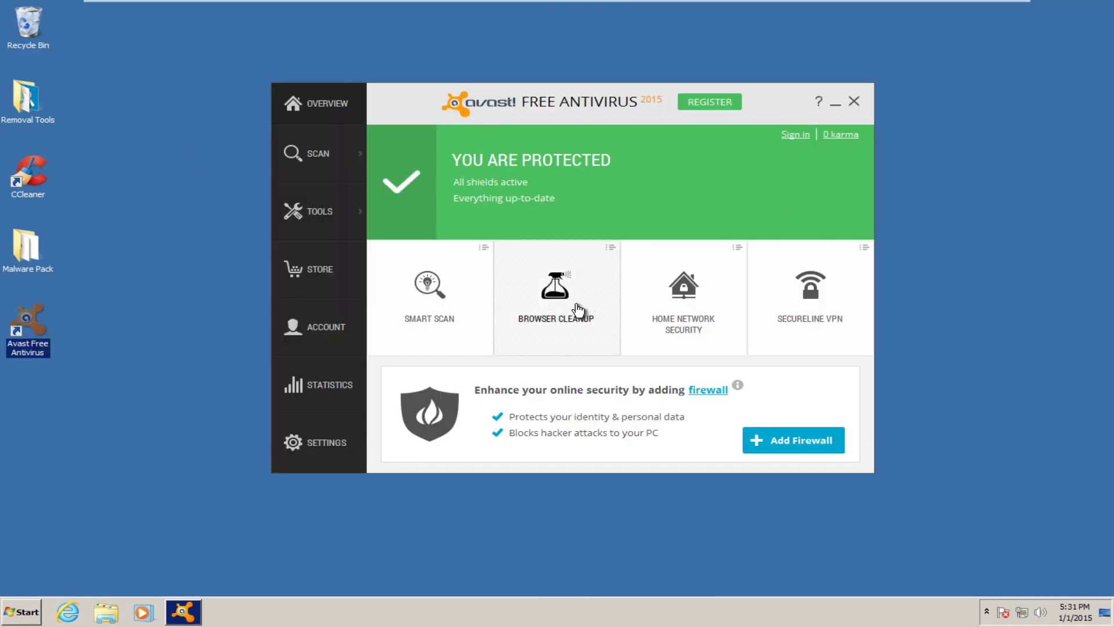
mouse_move(341, 149)
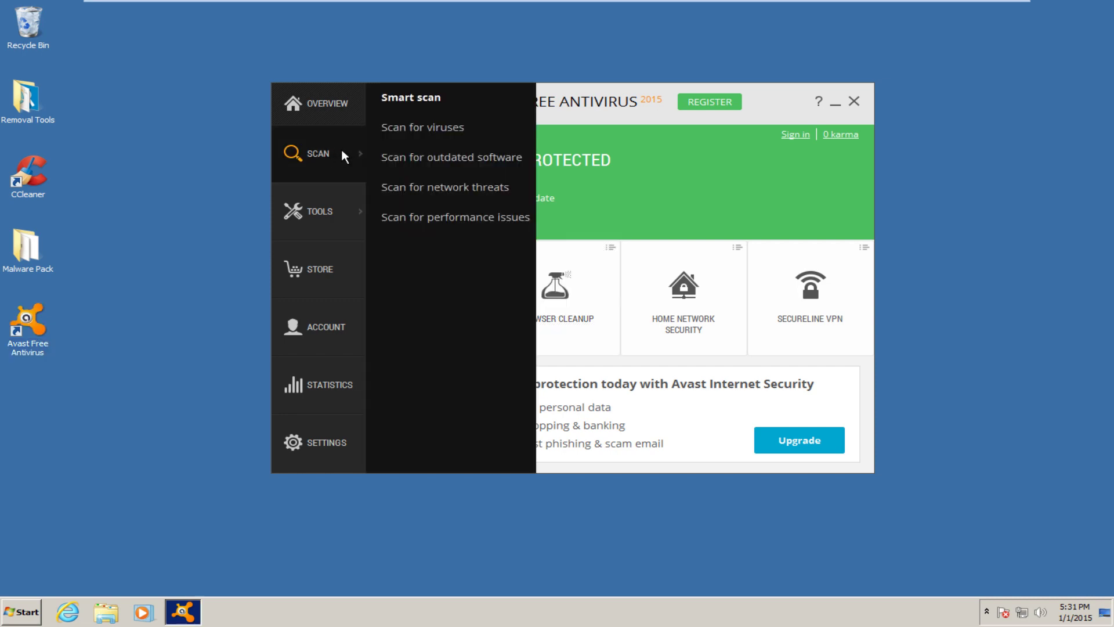
left_click(399, 127)
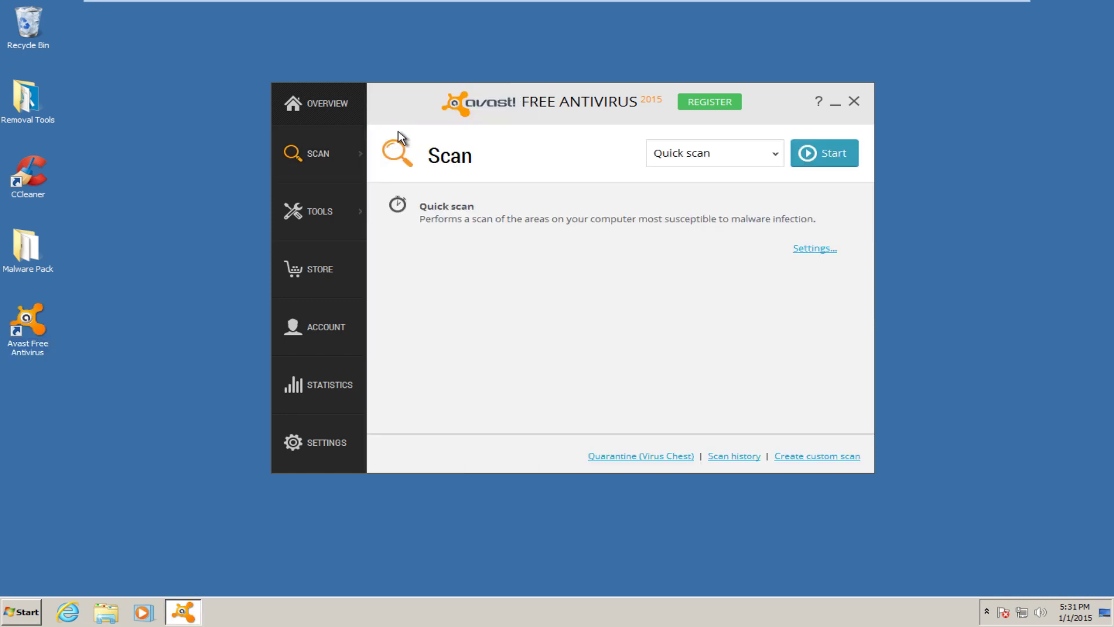
left_click(753, 153)
left_click(719, 235)
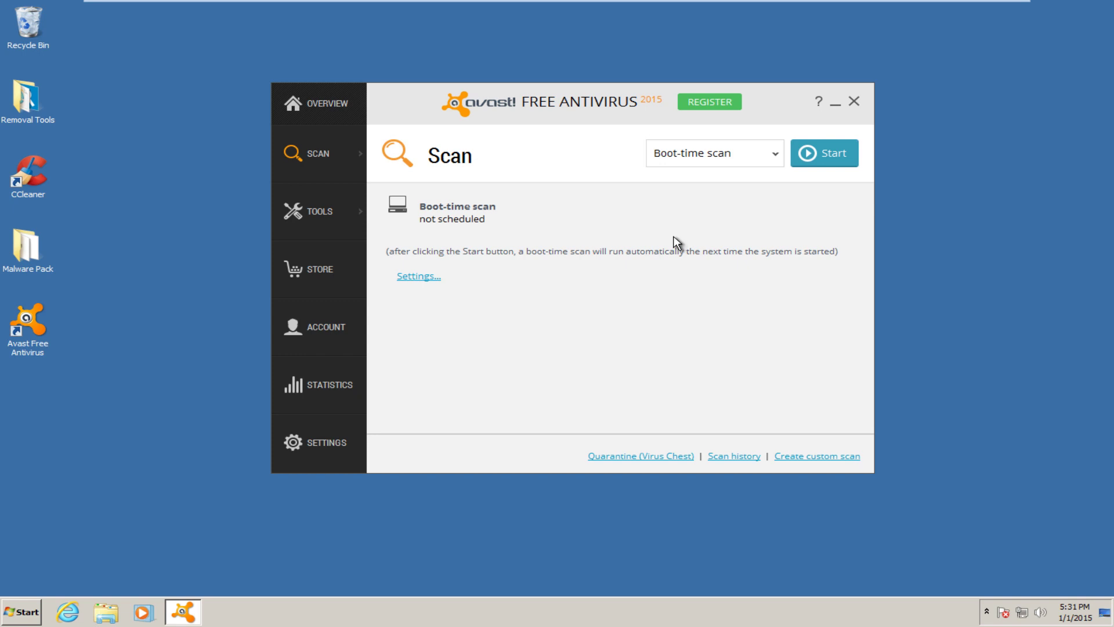
left_click(815, 157)
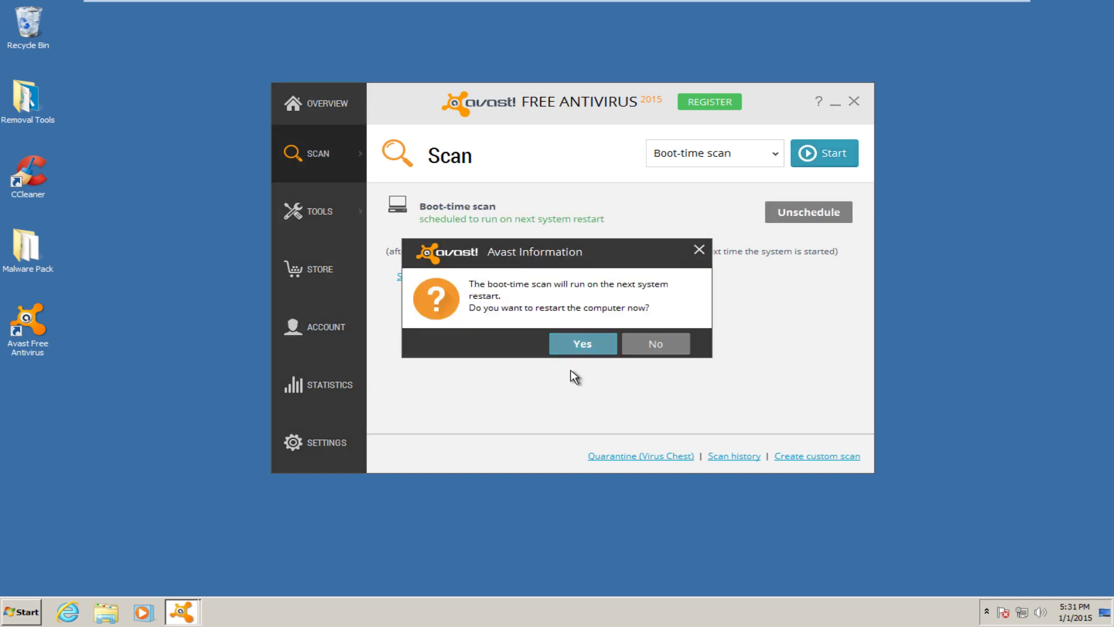
left_click(569, 347)
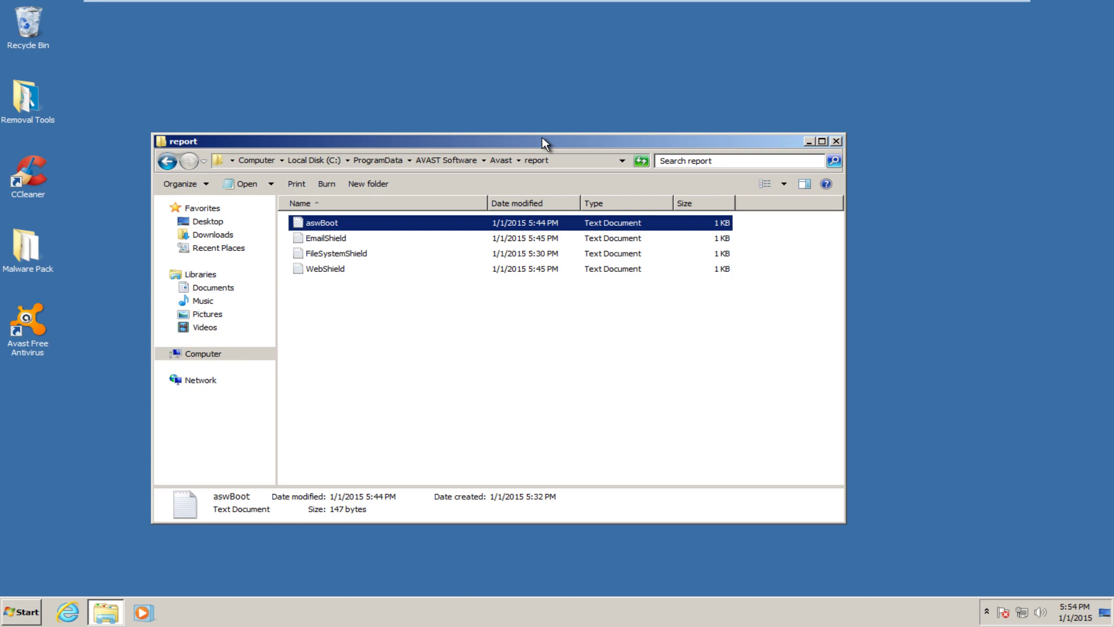
Step: Read the aswBoot report in Notepad (81031 files tested, 0 infected), then close it and its folder
double_click(319, 222)
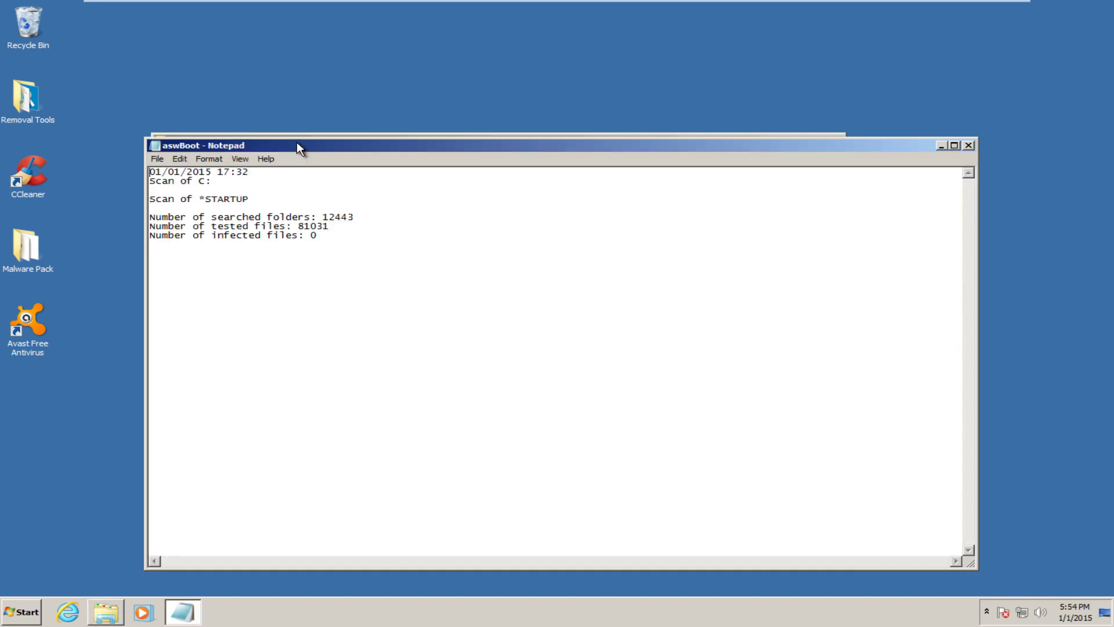
left_click_drag(297, 142, 304, 115)
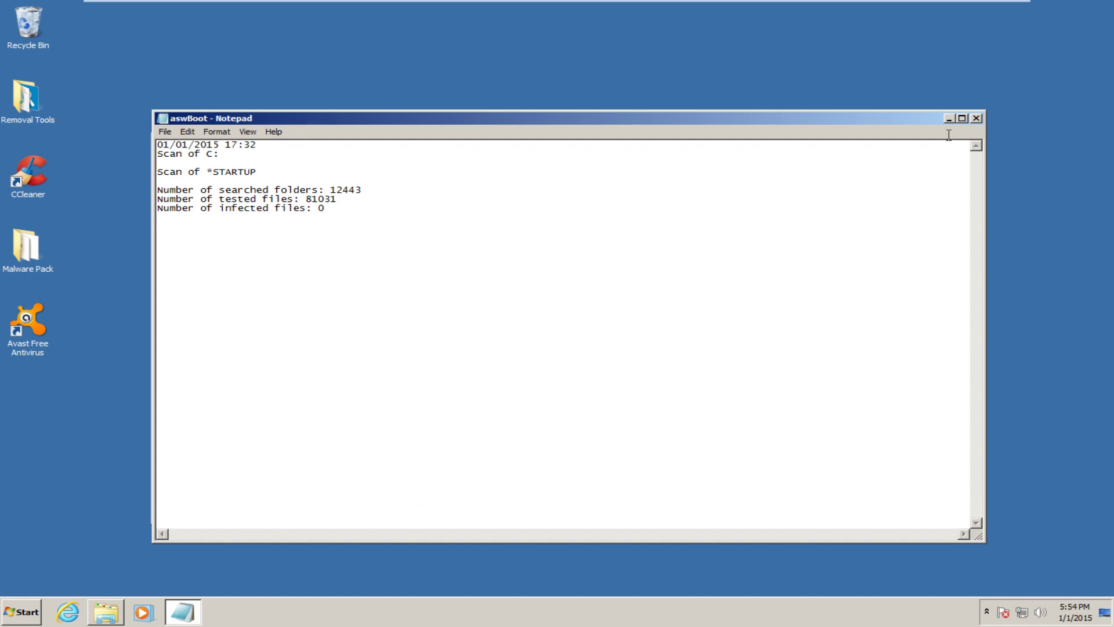
left_click(977, 118)
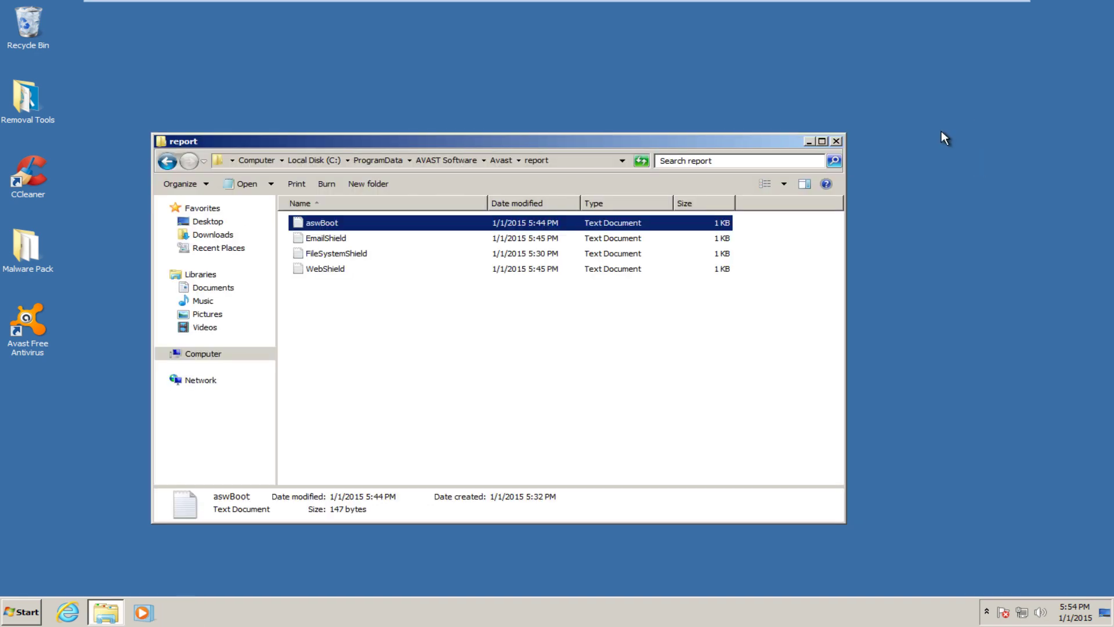
left_click(836, 141)
Step: Open Avast's Scan for viruses page and switch the scan type to Quick scan, then Removable media scan
double_click(26, 322)
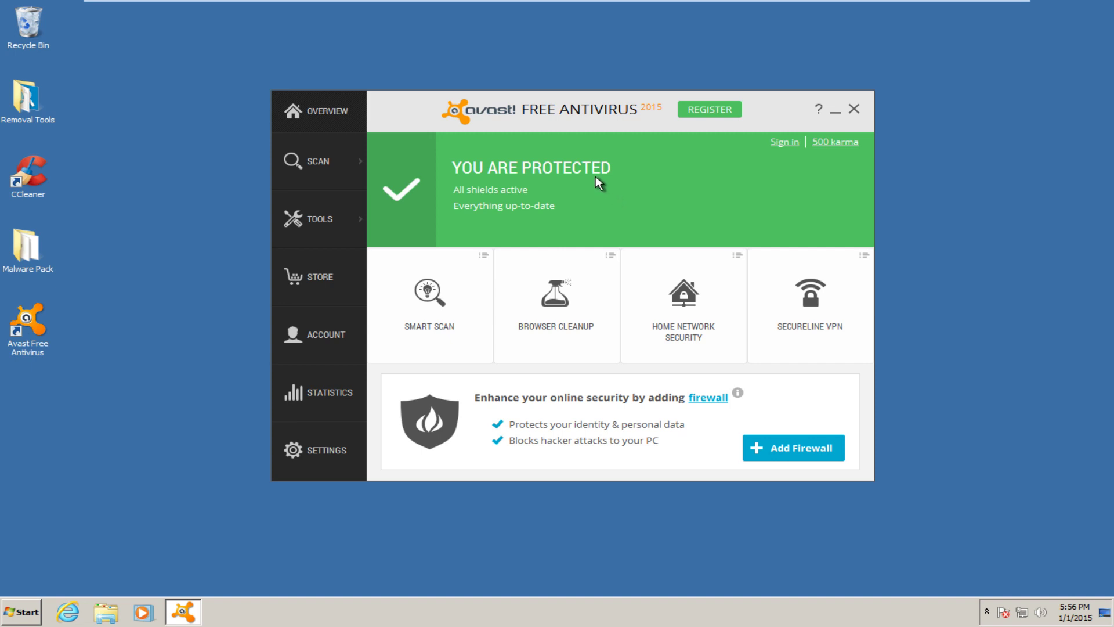
mouse_move(339, 159)
left_click(412, 139)
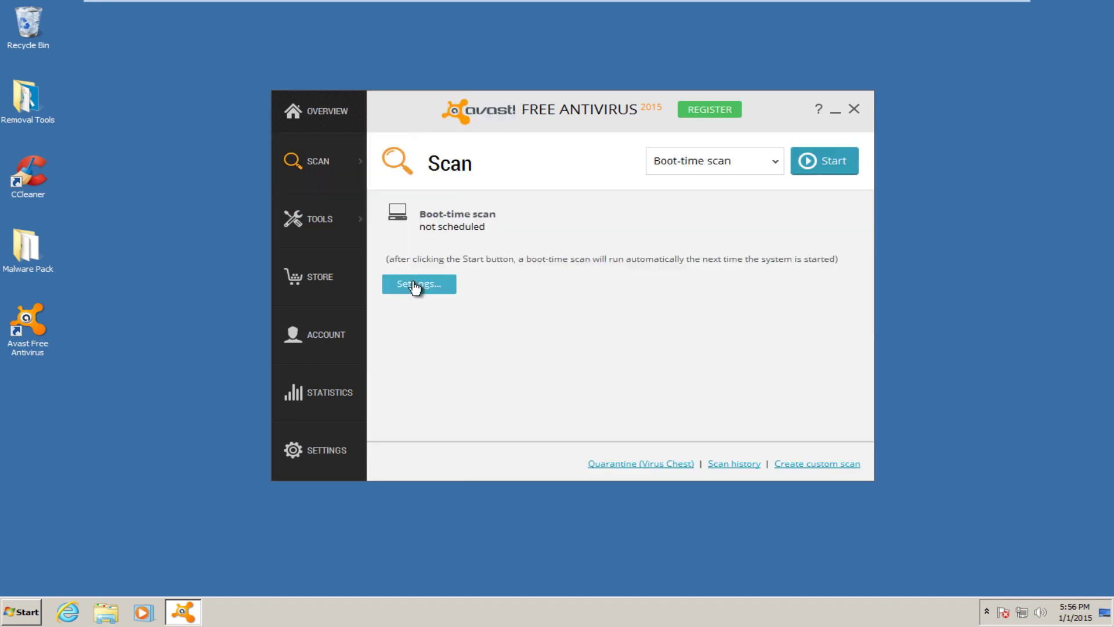
left_click(729, 163)
left_click(678, 183)
left_click(740, 163)
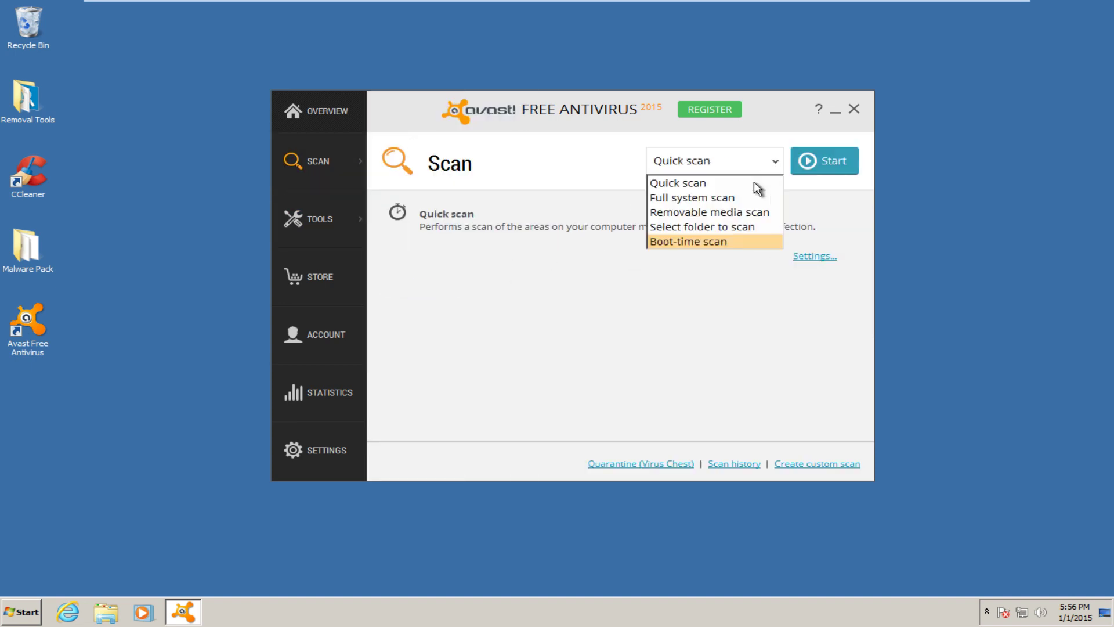
left_click(709, 212)
Step: Check that the Virus Chest is empty, then close it and Avast
left_click(630, 464)
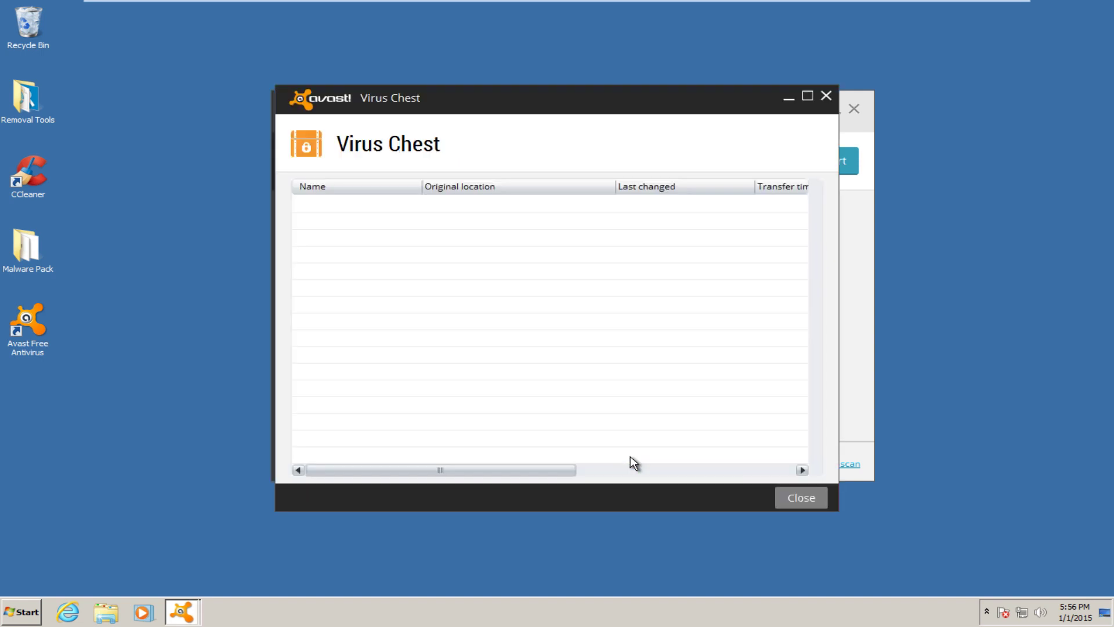
left_click_drag(470, 87, 509, 55)
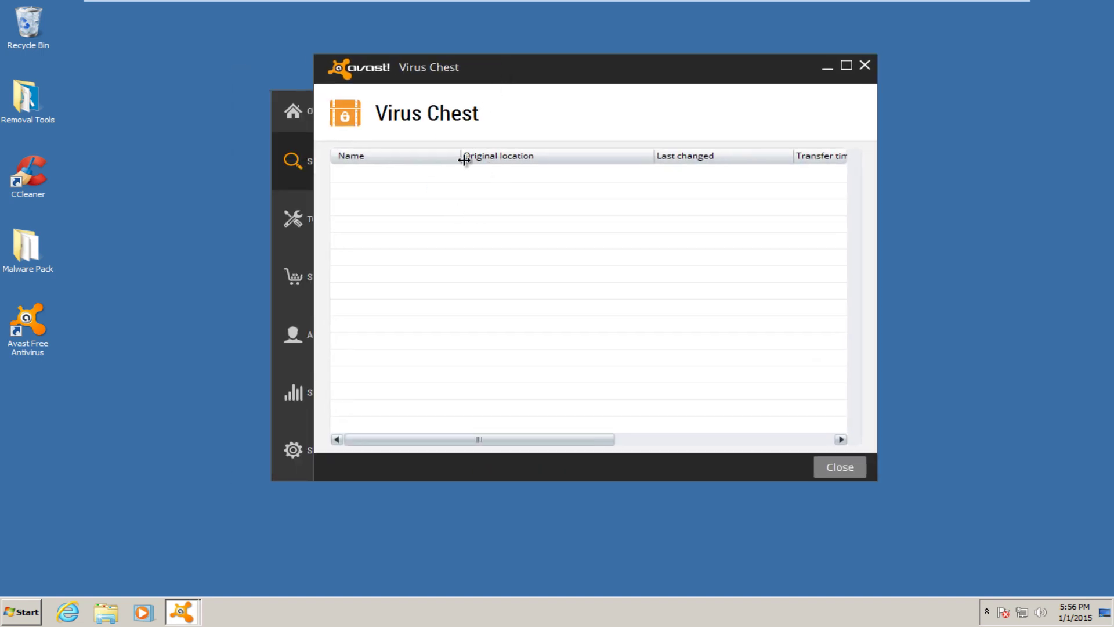
left_click(864, 65)
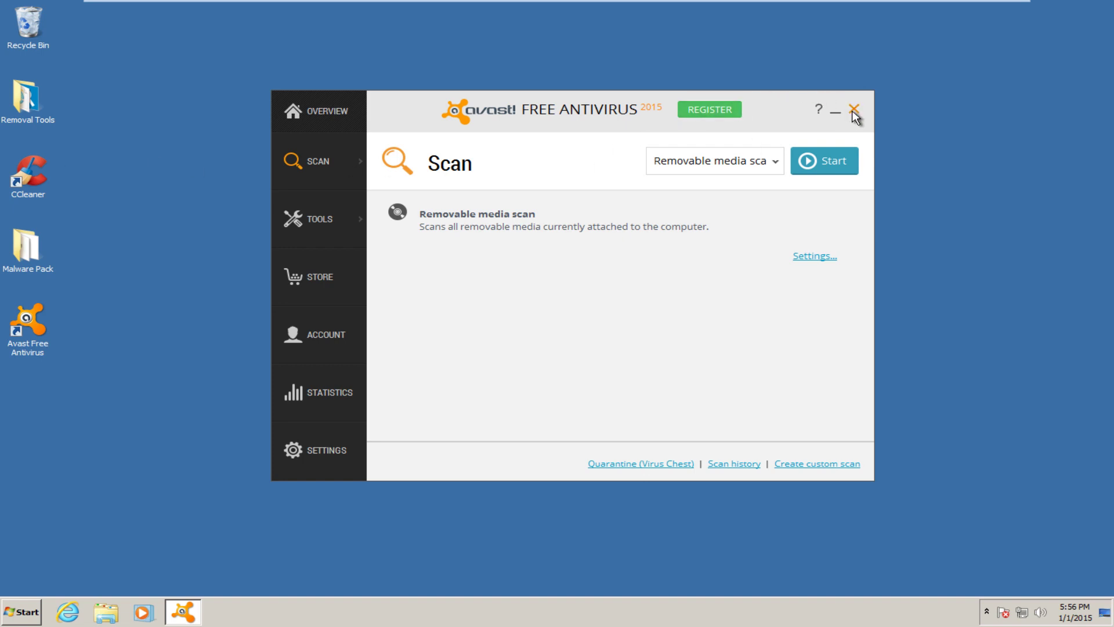
left_click(854, 110)
Step: Delete the Malware Pack, empty the Recycle Bin of its 2 items, and open the Removal Tools folder
left_click_drag(5, 231, 23, 33)
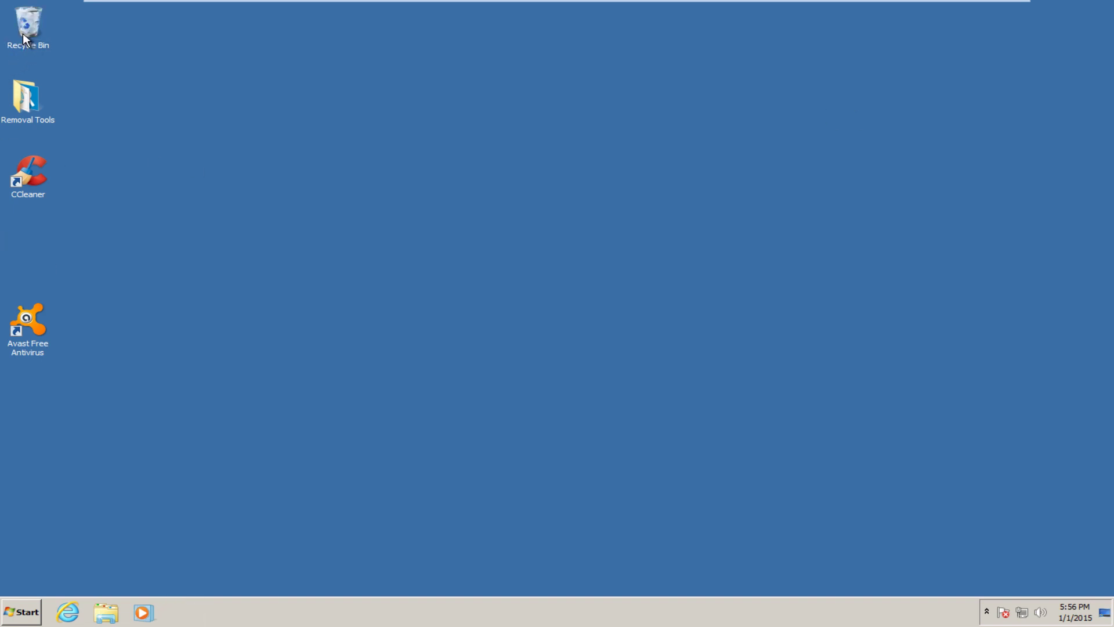
right_click(22, 33)
left_click(58, 53)
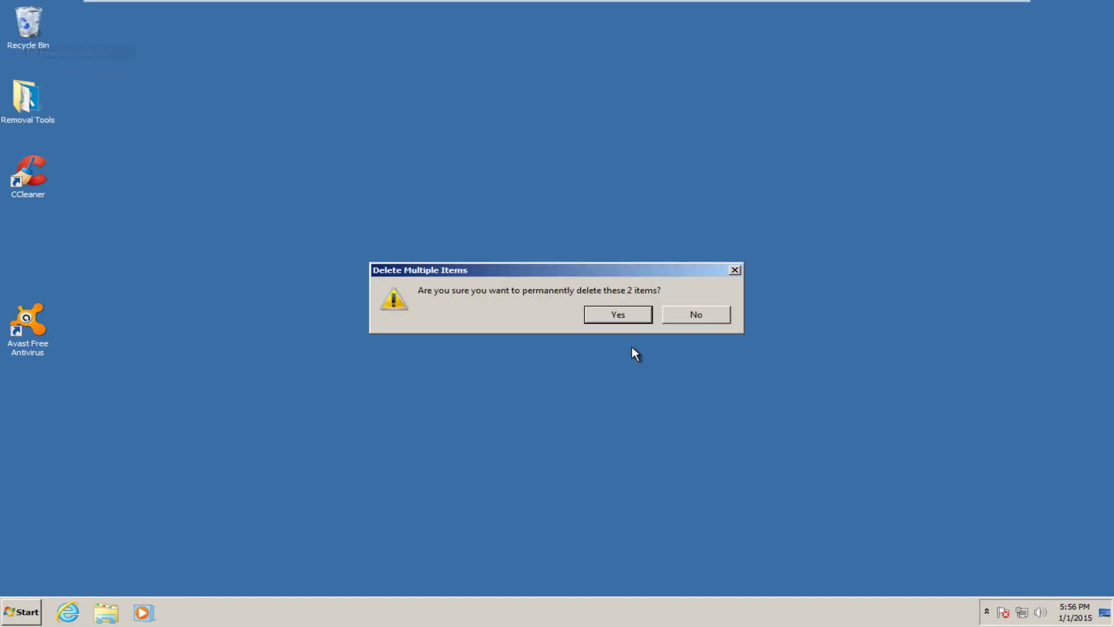
left_click(612, 318)
double_click(15, 106)
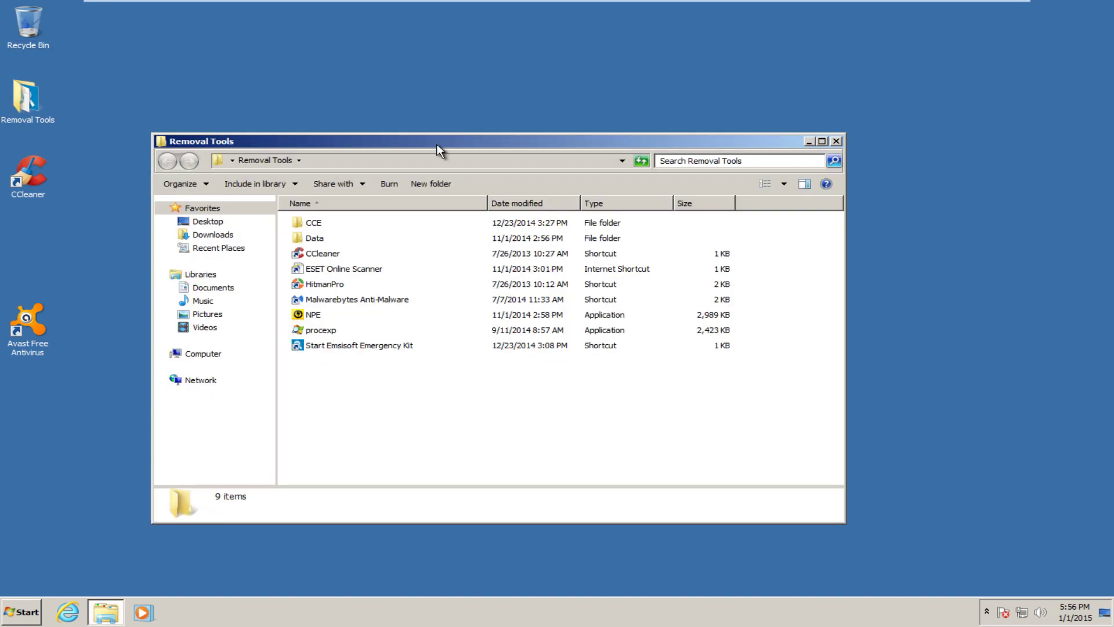
left_click_drag(437, 146, 479, 73)
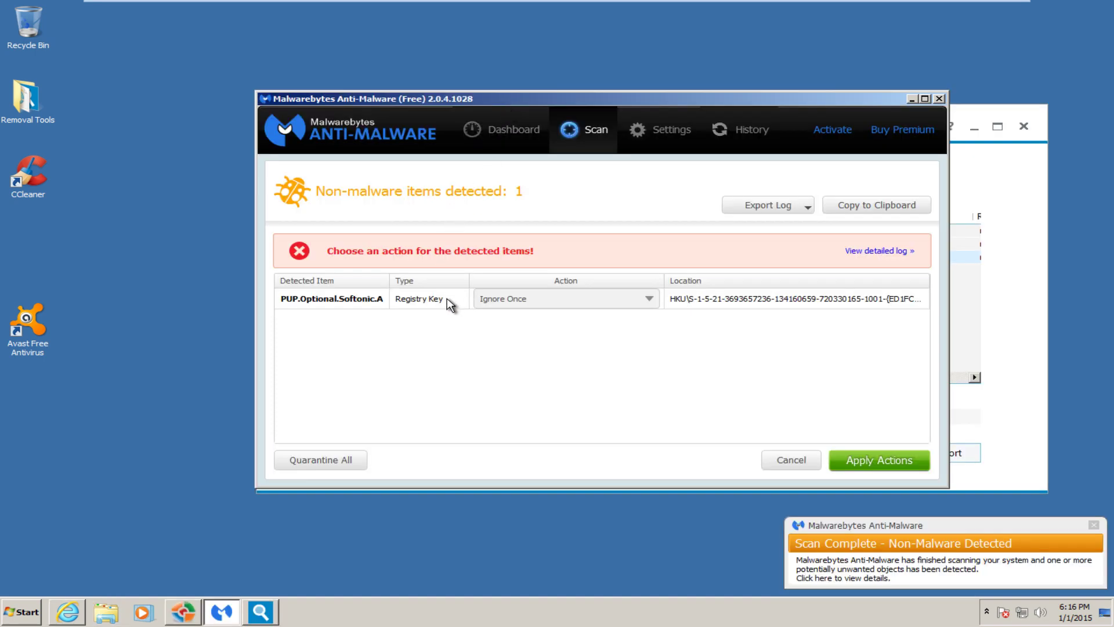
Step: Sort the Malwarebytes detections by Type, showing PUP.Optional.Softonic.A, then minimize Malwarebytes
left_click(399, 284)
left_click(911, 100)
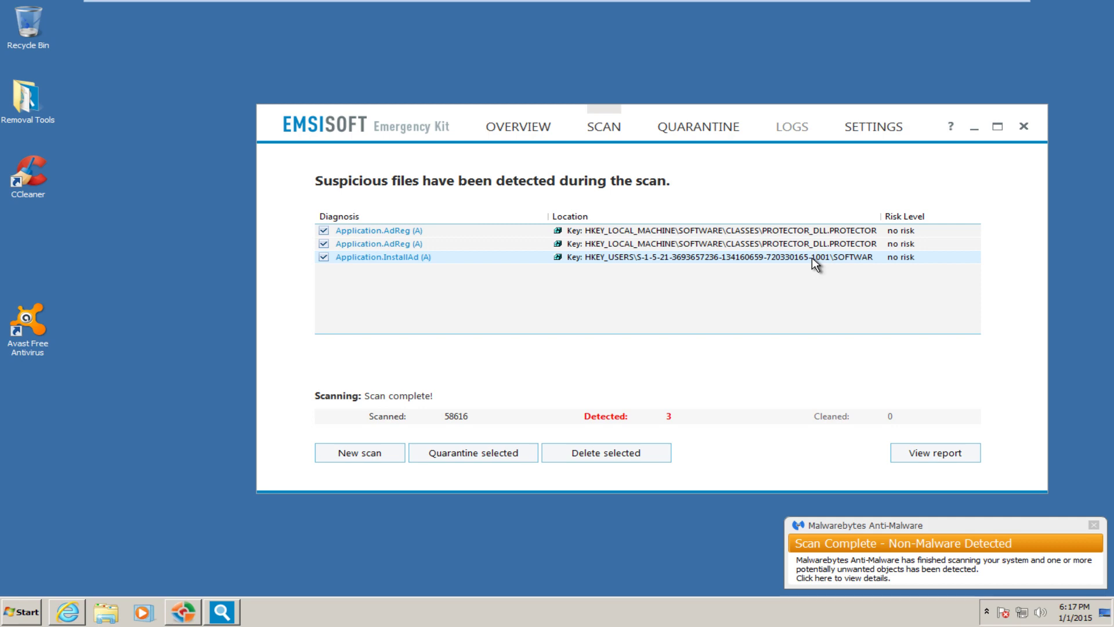
Step: Widen the Emsisoft results columns to review the three registry detections, then minimize Emsisoft
left_click_drag(814, 205, 883, 208)
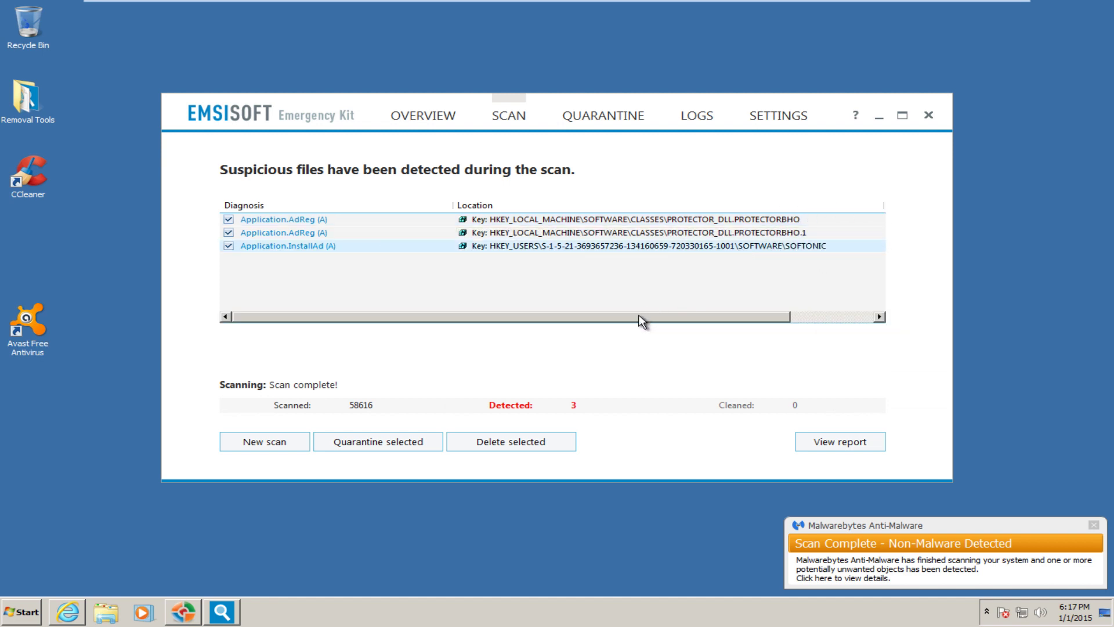
left_click_drag(641, 321, 380, 281)
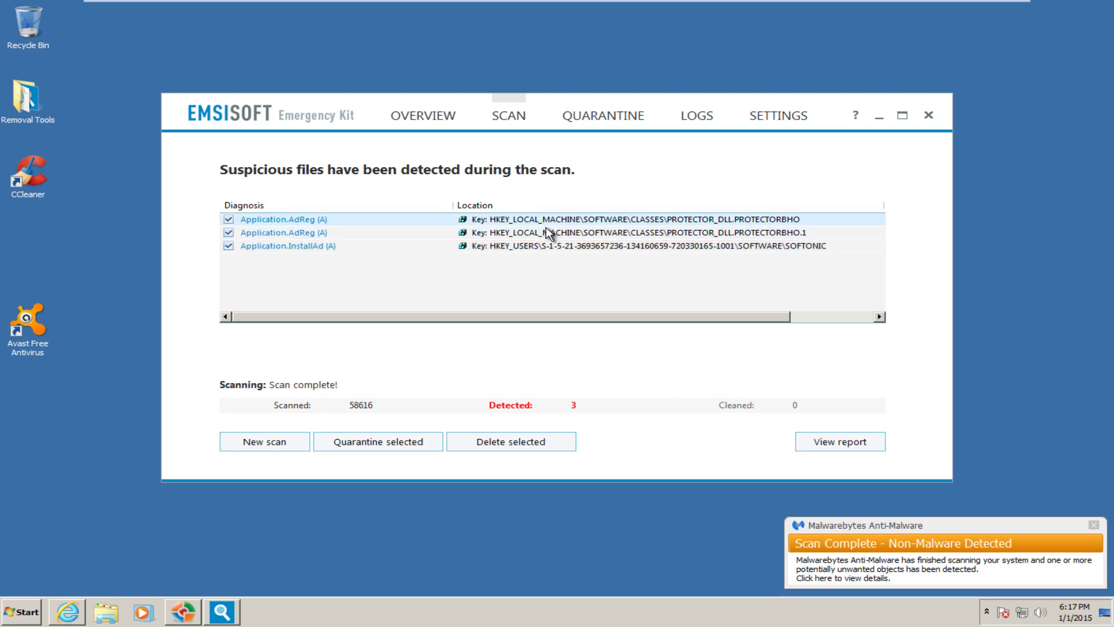
left_click(876, 115)
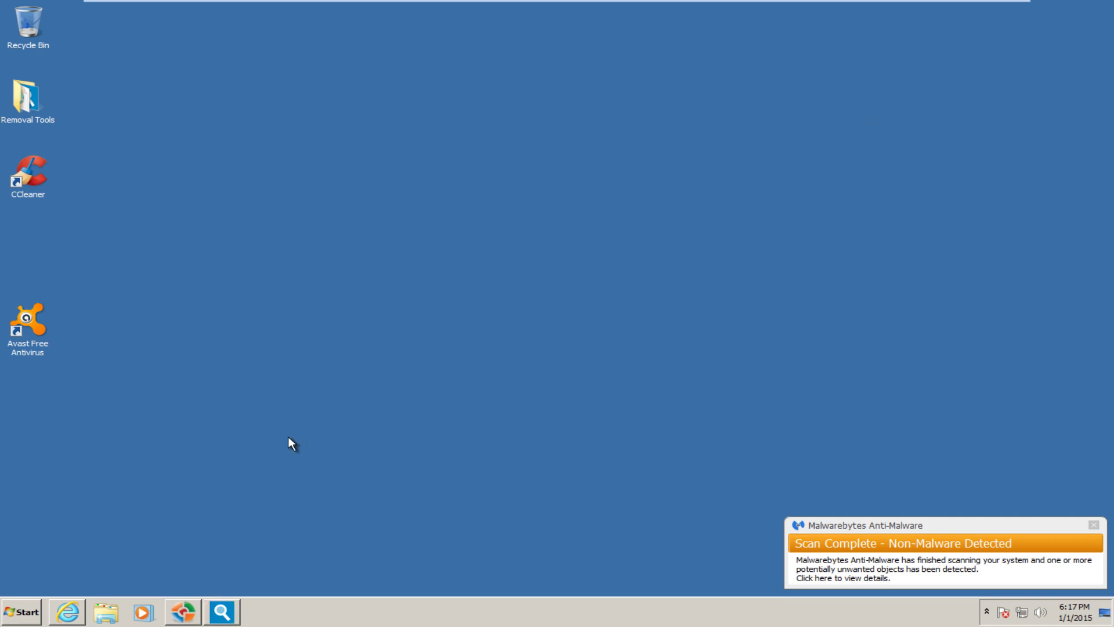
Step: Check the clean HitmanPro and ESET Online Scanner results and close both windows
left_click(183, 612)
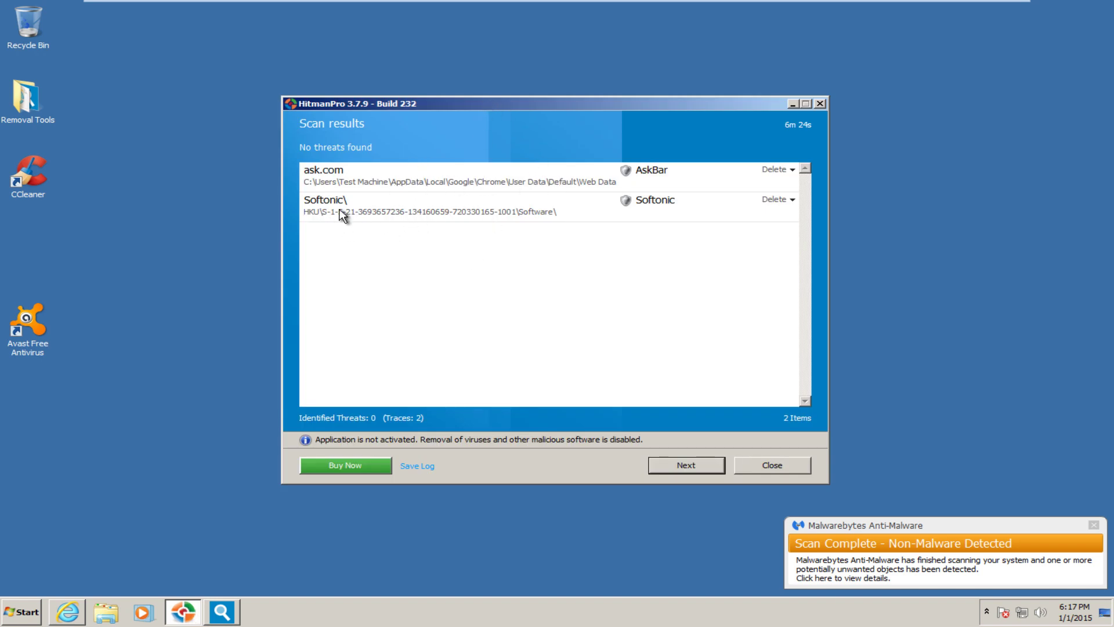
left_click(819, 105)
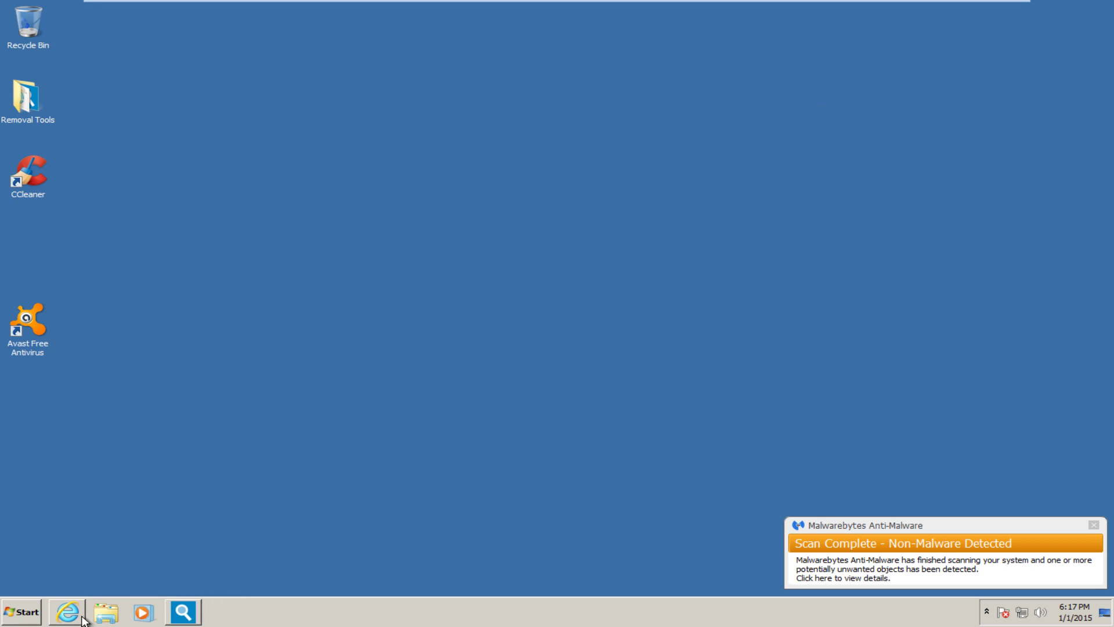
left_click(184, 613)
left_click(185, 613)
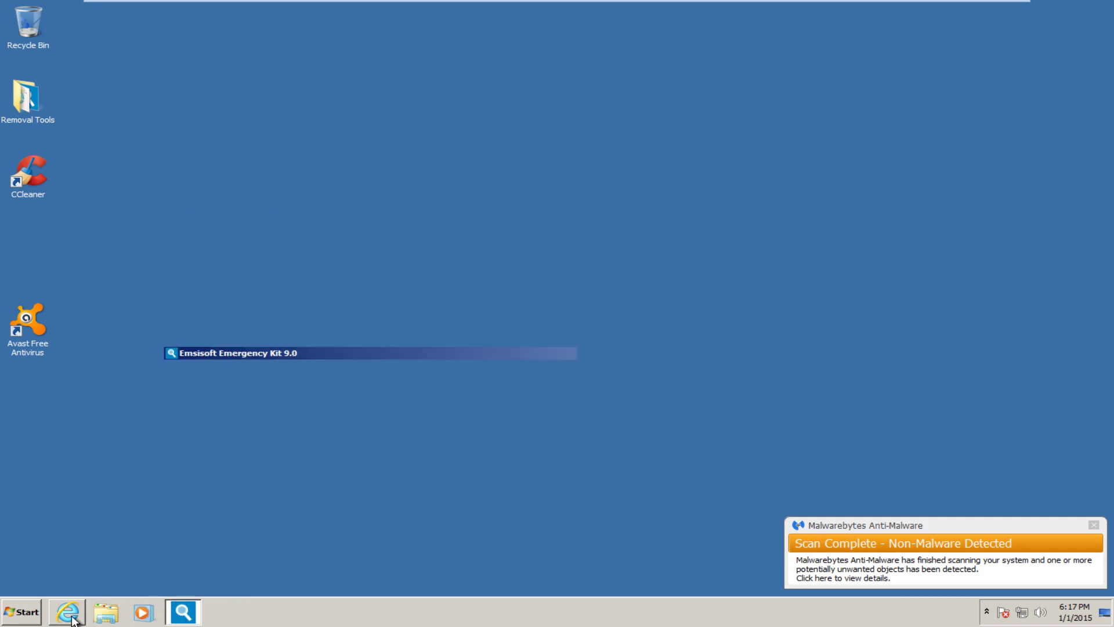
left_click(67, 612)
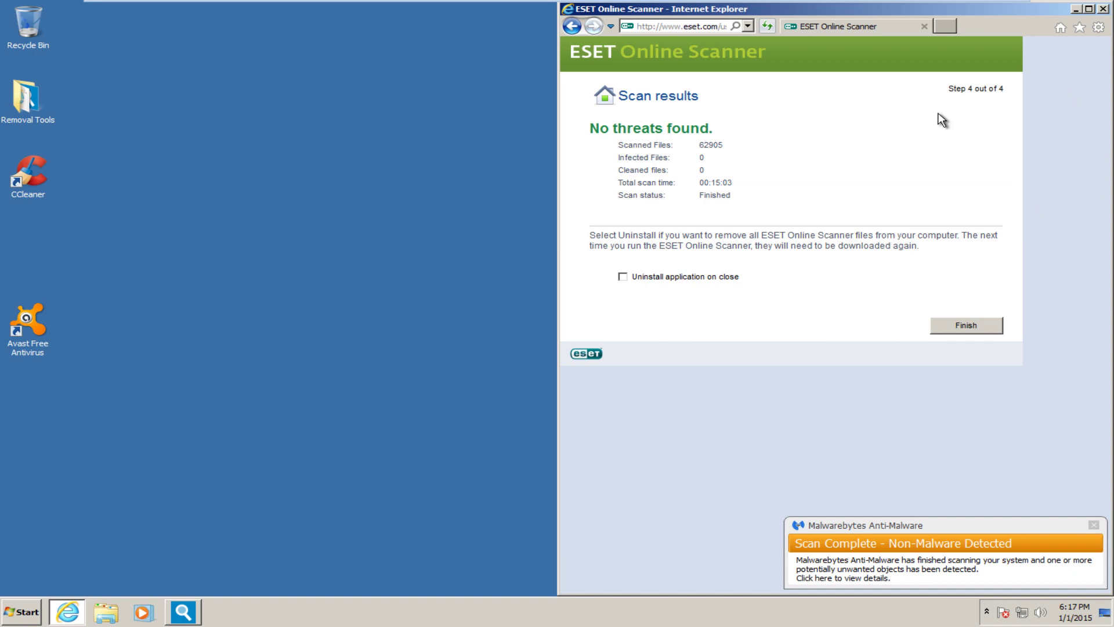
left_click(1104, 9)
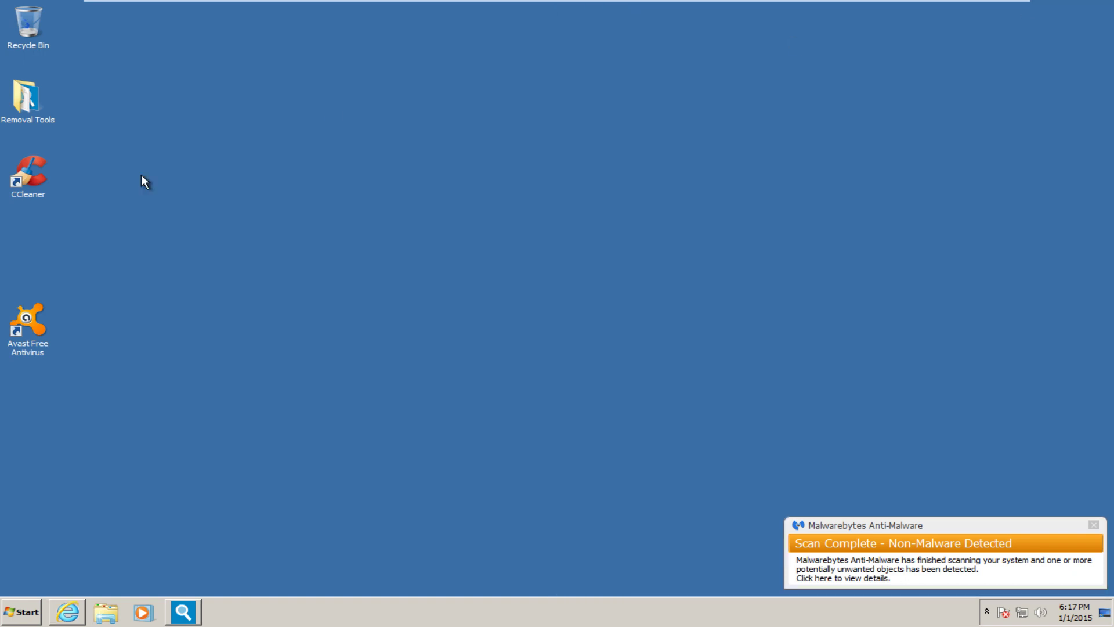
Step: Launch Avast Free Antivirus from the desktop and move its Overview window up and left
double_click(18, 319)
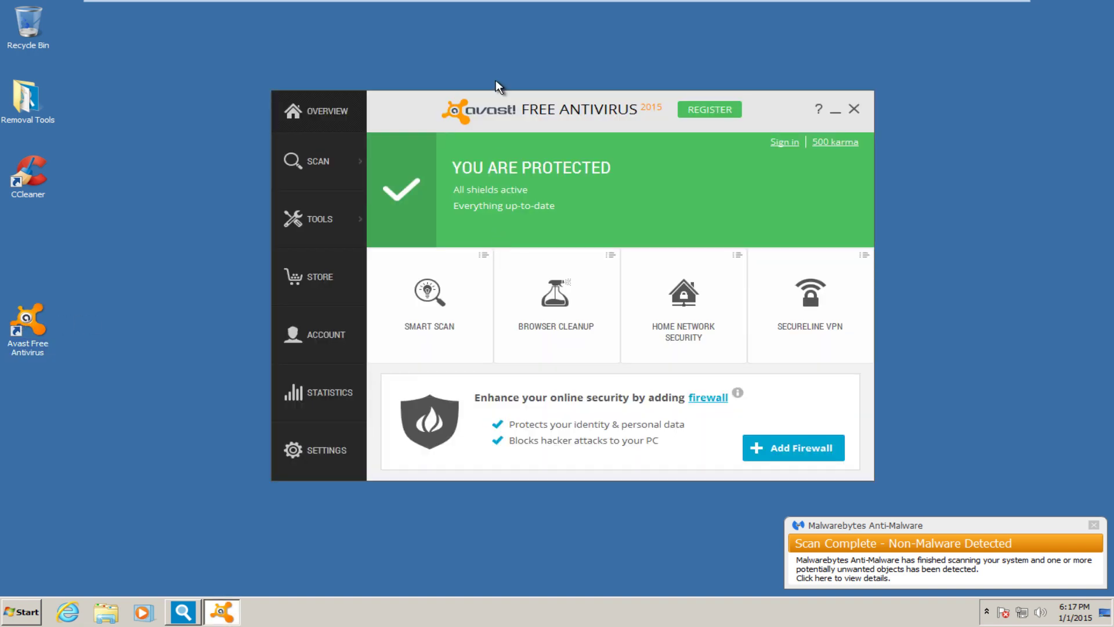
left_click_drag(416, 112, 404, 85)
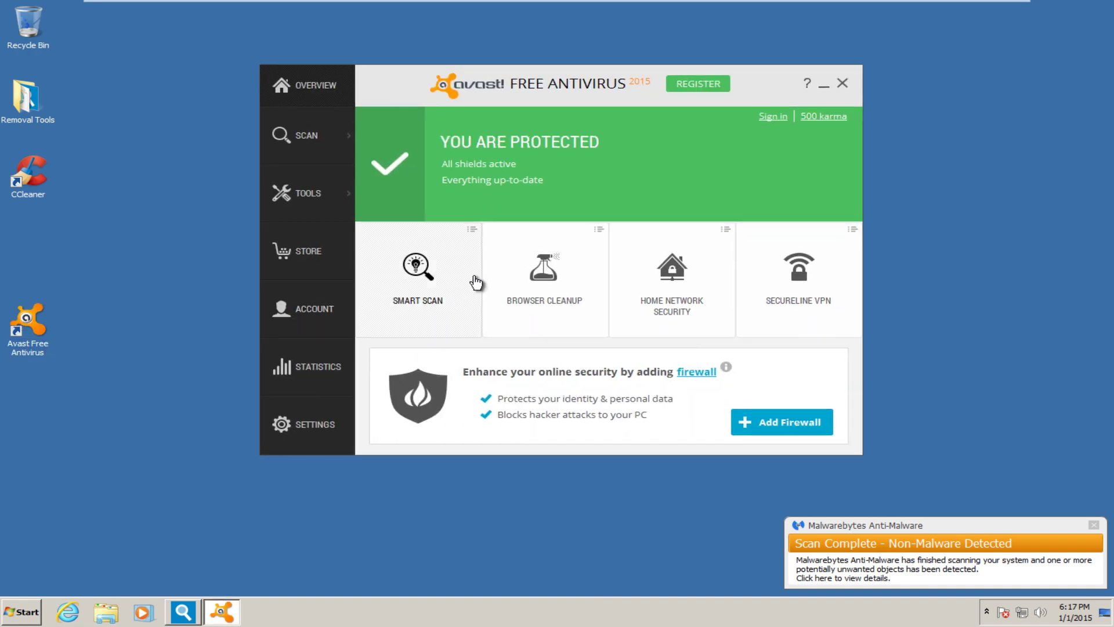